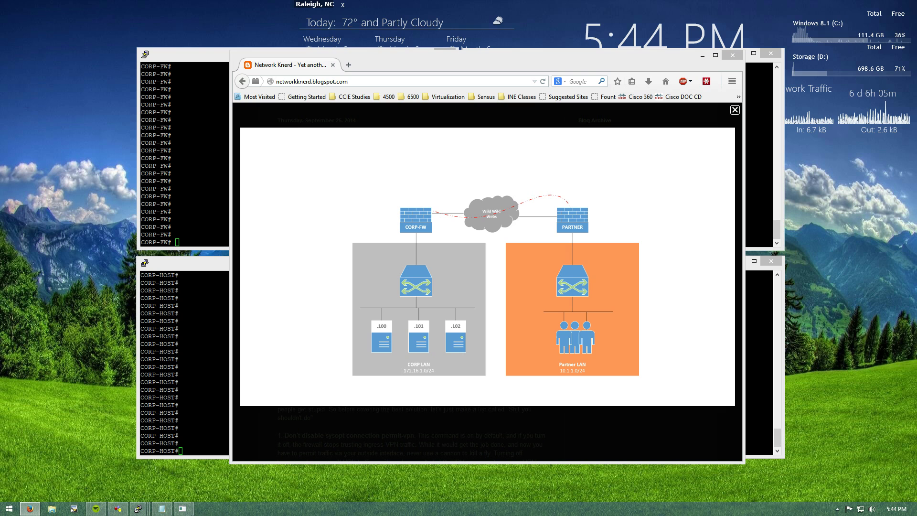
Re-enlarge the Network Knerd topology diagram, then minimize Firefox to reveal the four PuTTY consoles
{"action": "left_click", "coordinate": [734, 110]}
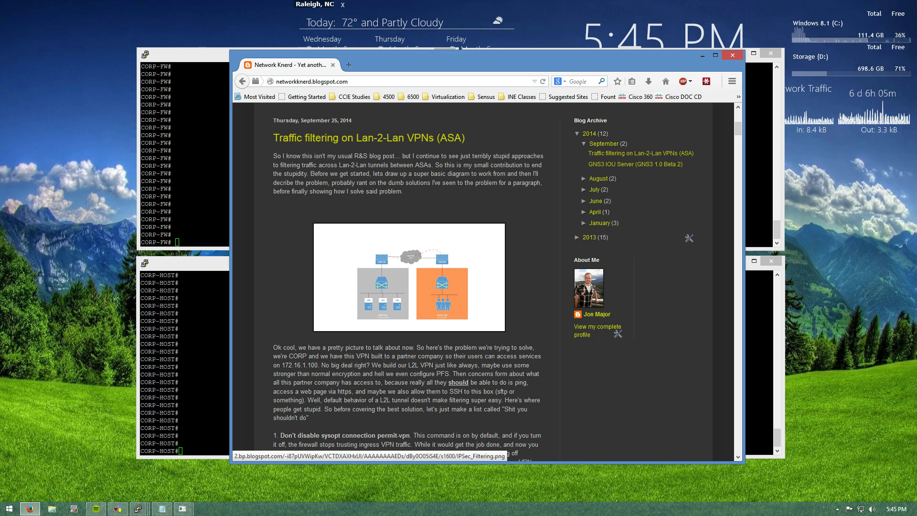
{"action": "left_click", "coordinate": [409, 277]}
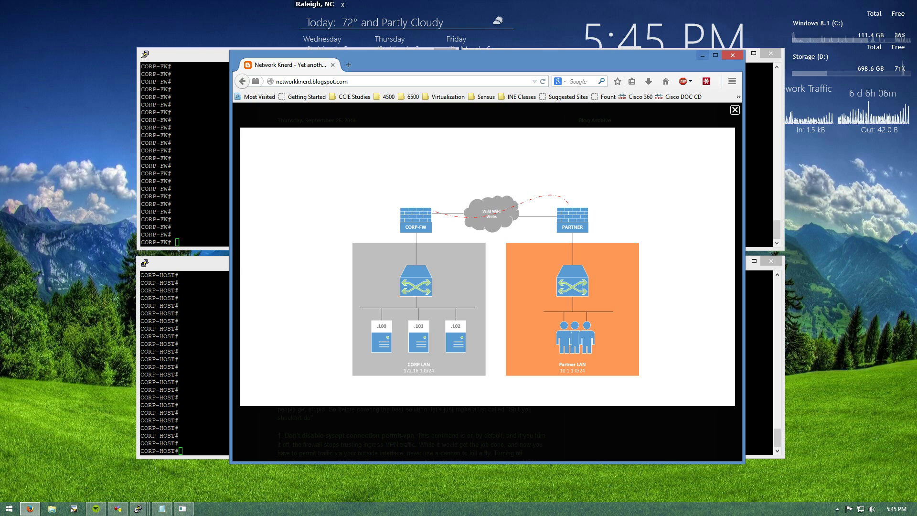
{"action": "left_click", "coordinate": [702, 56]}
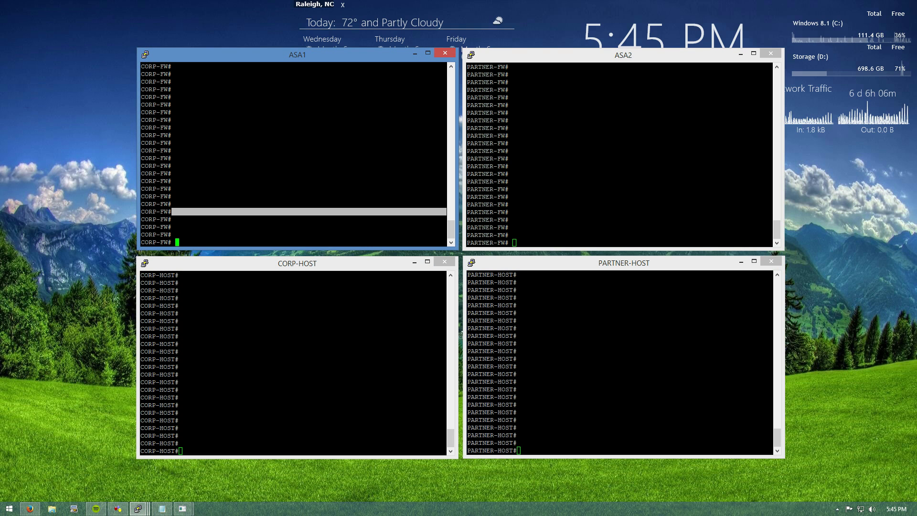
List the running crypto configuration on ASA1 and ASA2 with 'show run crypto'
{"action": "key", "text": "Return"}
{"action": "key", "text": "Return"}
{"action": "key", "text": "Return"}
{"action": "key", "text": "Return"}
{"action": "key", "text": "Return"}
{"action": "key", "text": "Return"}
{"action": "type", "text": "sh run cry"}
{"action": "key", "text": "Tab"}
{"action": "key", "text": "Return"}
{"action": "left_click", "coordinate": [515, 243]}
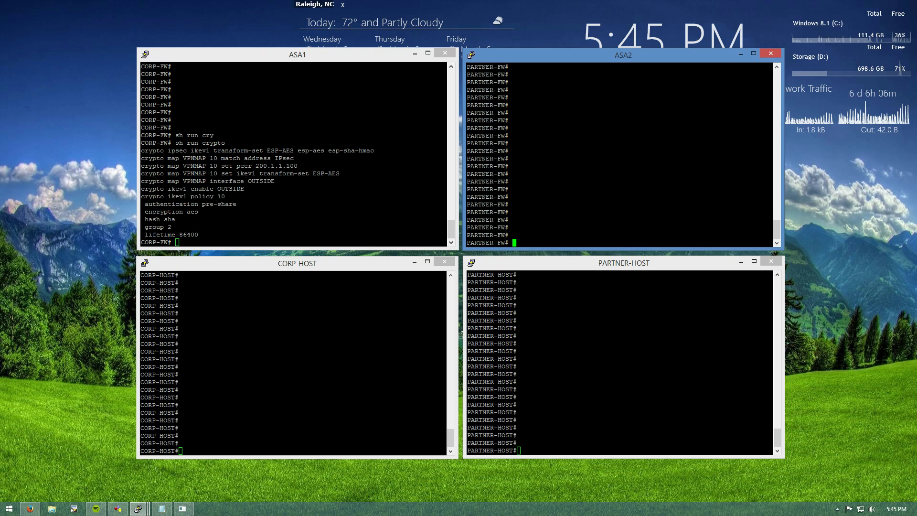
{"action": "type", "text": "show run cry"}
{"action": "key", "text": "Tab"}
{"action": "key", "text": "Return"}
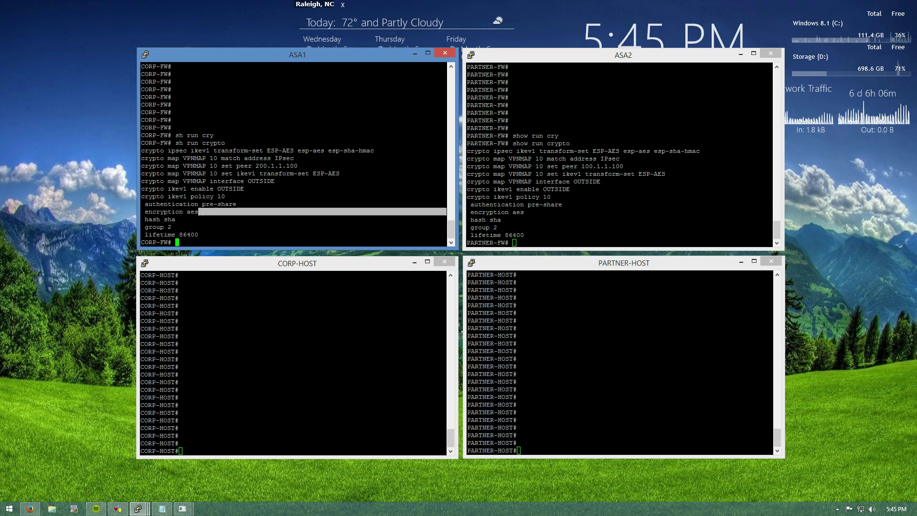
On ASA1, correct and run 'show crypto ipsec sa' to view the SA to peer 200.1.1.100
{"action": "left_click", "coordinate": [322, 212]}
{"action": "type", "text": "show ip cry"}
{"action": "key", "text": "Tab"}
{"action": "type", "text": "p"}
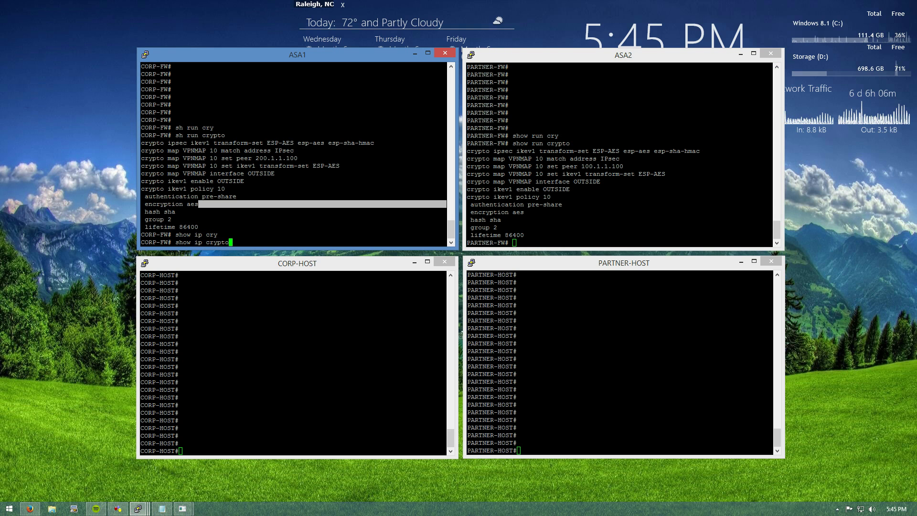
{"action": "type", "text": "to ipsec sa"}
{"action": "key", "text": "Return"}
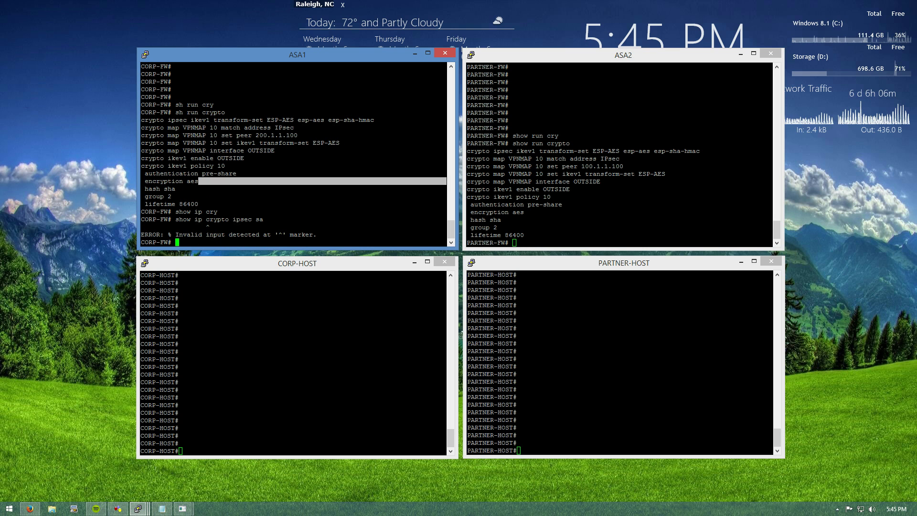
{"action": "key", "text": "Up"}
{"action": "key", "text": "ctrl+a"}
{"action": "key", "text": "Right"}
{"action": "key", "text": "Right"}
{"action": "key", "text": "Right"}
{"action": "key", "text": "Right"}
{"action": "key", "text": "Right"}
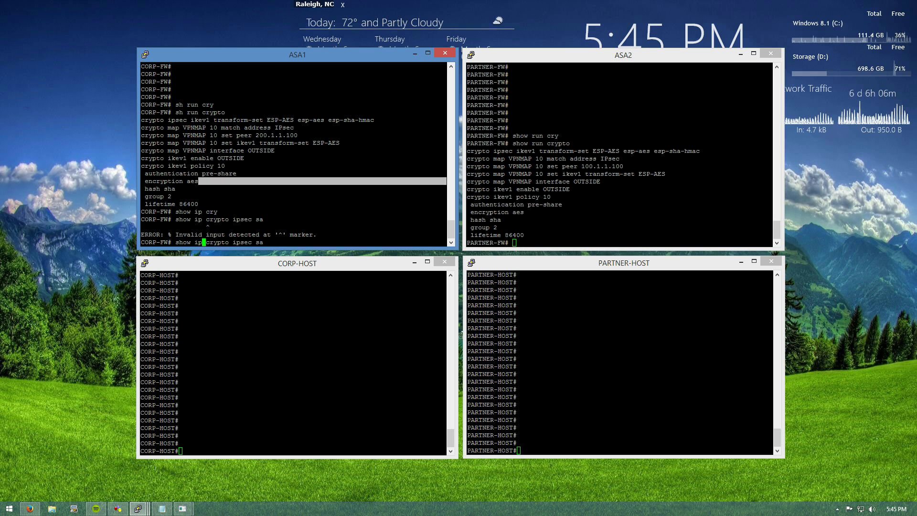
{"action": "key", "text": "Delete"}
{"action": "key", "text": "Delete"}
{"action": "key", "text": "Delete"}
{"action": "key", "text": "Return"}
{"action": "scroll", "coordinate": [296, 153], "scroll_direction": "up", "scroll_amount": 12}
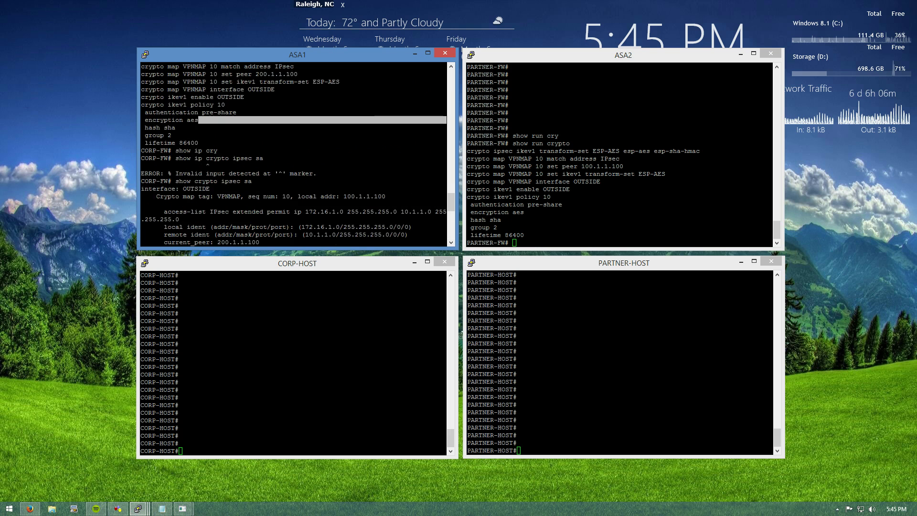
{"action": "scroll", "coordinate": [296, 153], "scroll_direction": "down", "scroll_amount": 4}
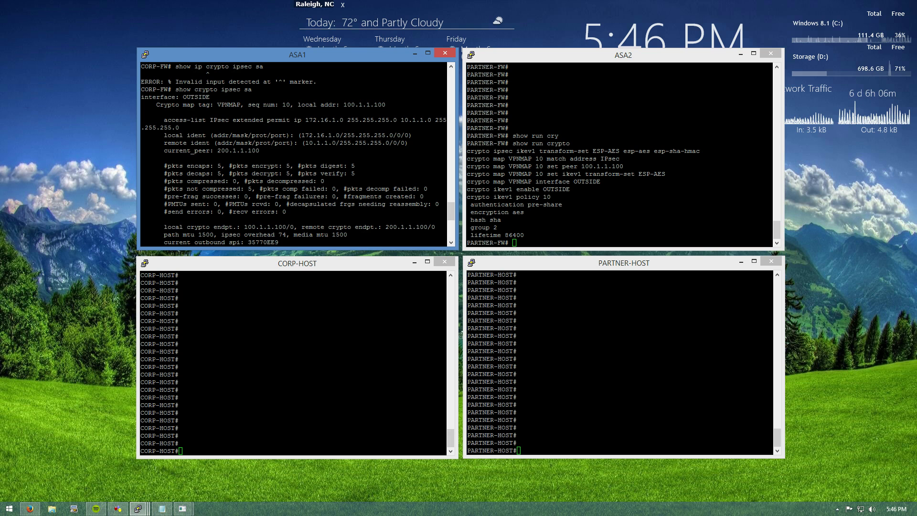
{"action": "key", "text": "alt+Tab"}
{"action": "key", "text": "Return"}
{"action": "key", "text": "Return"}
{"action": "key", "text": "Return"}
{"action": "key", "text": "Return"}
{"action": "key", "text": "Return"}
{"action": "key", "text": "Return"}
From PARTNER-HOST, telnet to 172.16.1.100, log in with the lab credentials, and exit
{"action": "key", "text": "alt+Tab"}
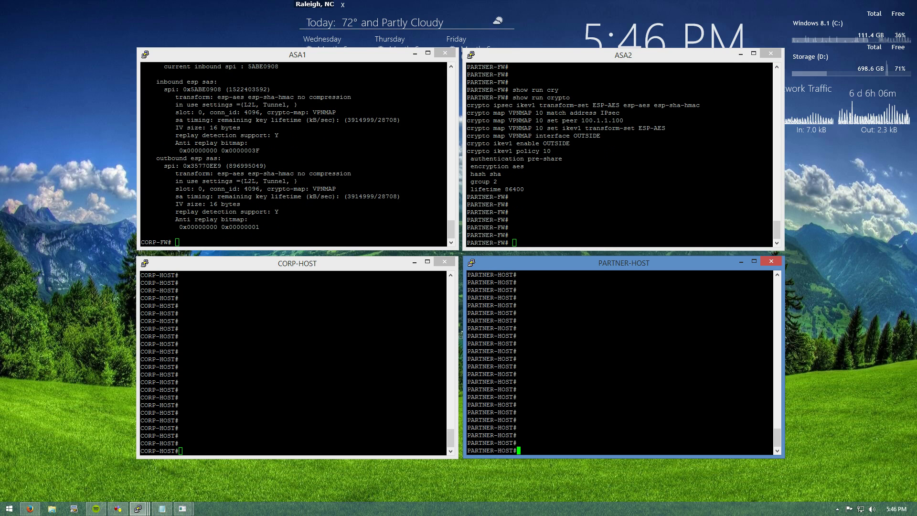
{"action": "type", "text": "telnet 1"}
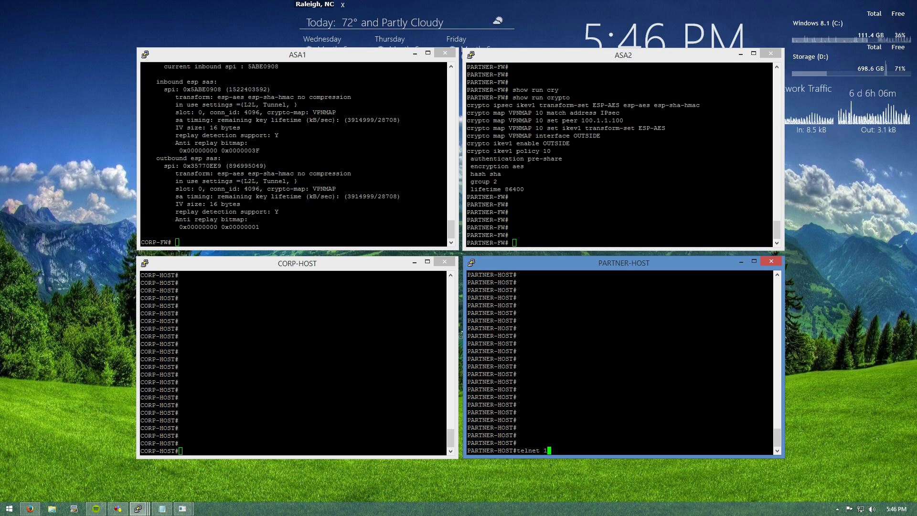
{"action": "type", "text": "72.16.1.100"}
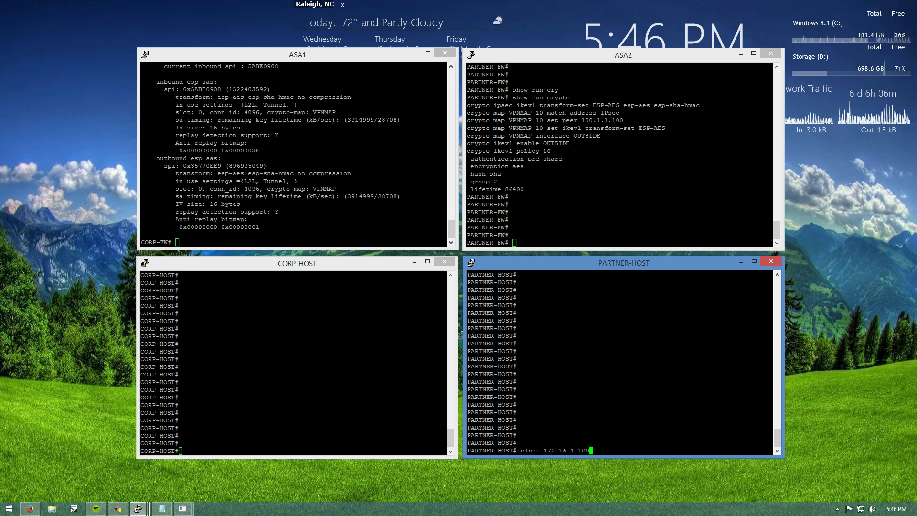
{"action": "key", "text": "Return"}
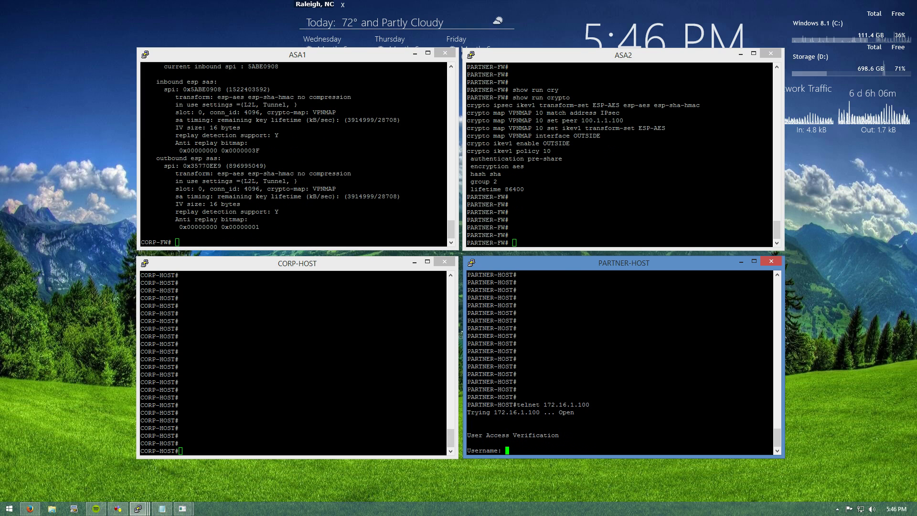
{"action": "type", "text": "cisco"}
{"action": "key", "text": "Return"}
{"action": "type", "text": "cisco"}
{"action": "key", "text": "Return"}
{"action": "key", "text": "Return"}
{"action": "key", "text": "Return"}
{"action": "key", "text": "Return"}
{"action": "key", "text": "Return"}
{"action": "key", "text": "Return"}
{"action": "key", "text": "Return"}
{"action": "type", "text": "exit"}
{"action": "key", "text": "Return"}
{"action": "key", "text": "Return"}
{"action": "key", "text": "Return"}
{"action": "key", "text": "Return"}
{"action": "key", "text": "Return"}
{"action": "key", "text": "Return"}
{"action": "key", "text": "Return"}
{"action": "key", "text": "Return"}
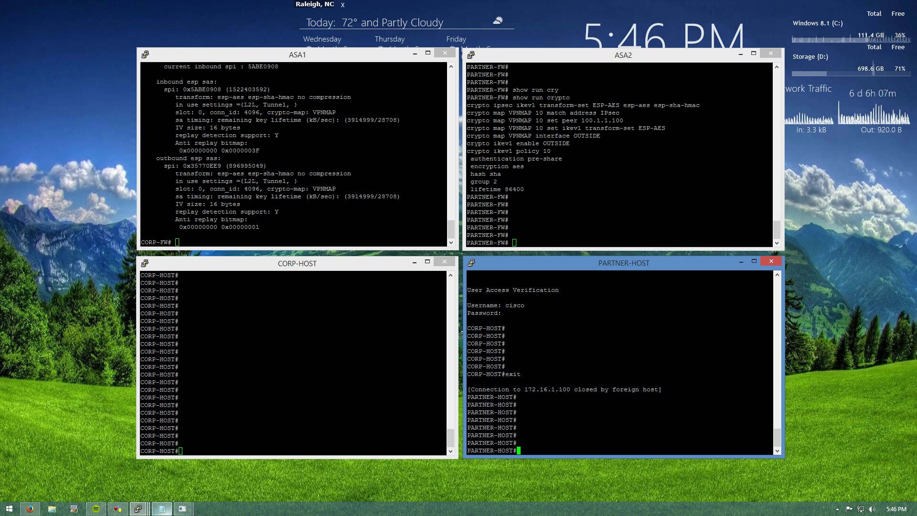
Start the Notepad draft with 'conf t' and position the ASA1 terminal above Notepad
{"action": "left_click", "coordinate": [161, 508]}
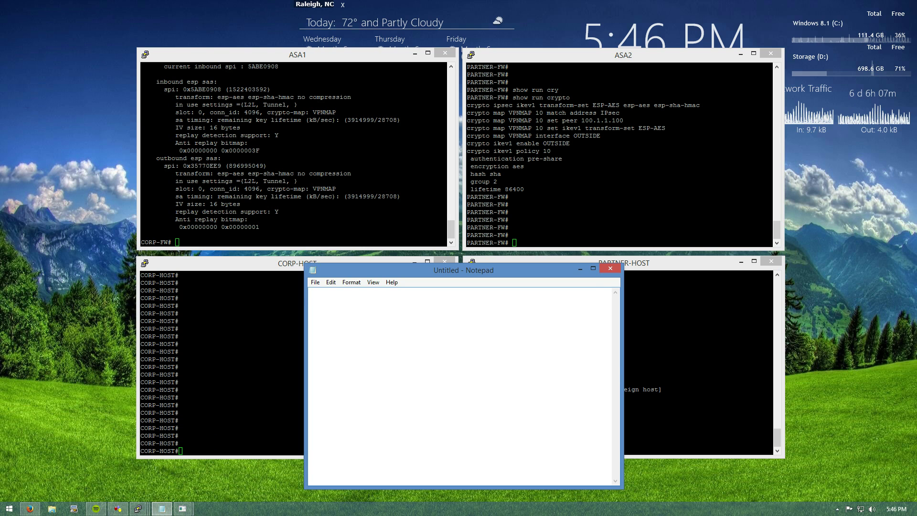
{"action": "type", "text": "conf t"}
{"action": "key", "text": "Return"}
{"action": "type", "text": "!"}
{"action": "key", "text": "Return"}
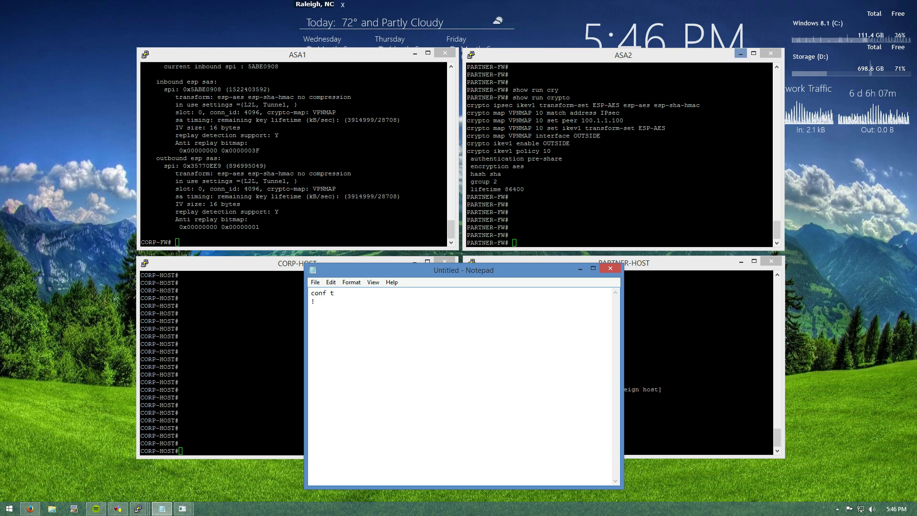
{"action": "left_click", "coordinate": [740, 54]}
{"action": "left_click_drag", "start_coordinate": [297, 55], "coordinate": [476, 57]}
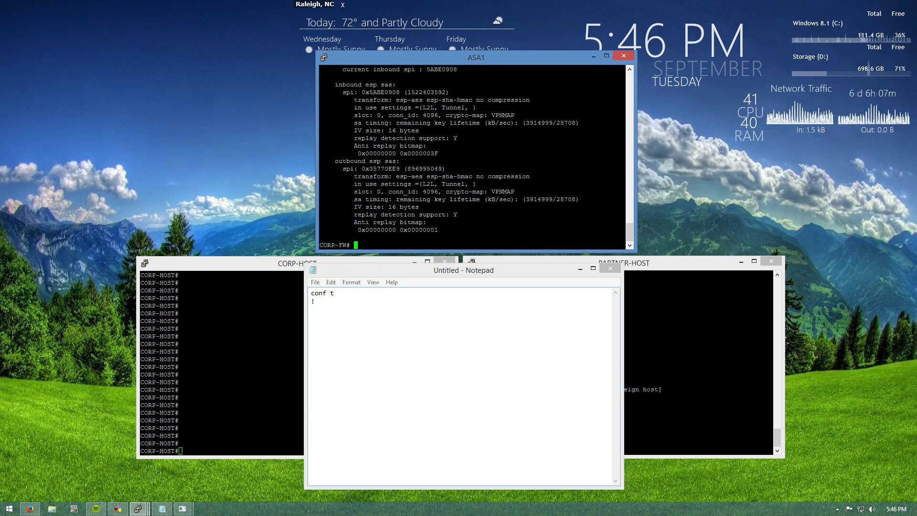
{"action": "key", "text": "alt+Tab"}
Draft L2LVPN-FILTER entries permitting tcp from 10.1.1.0/24 to host 172.16.1.100 on ports 22 and 443
{"action": "type", "text": "access-list"}
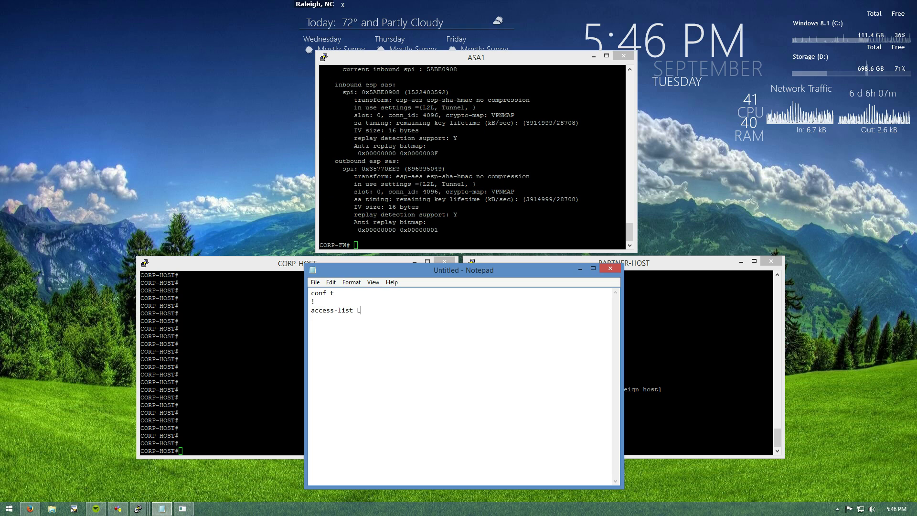
{"action": "type", "text": " L2LVPN-FIL"}
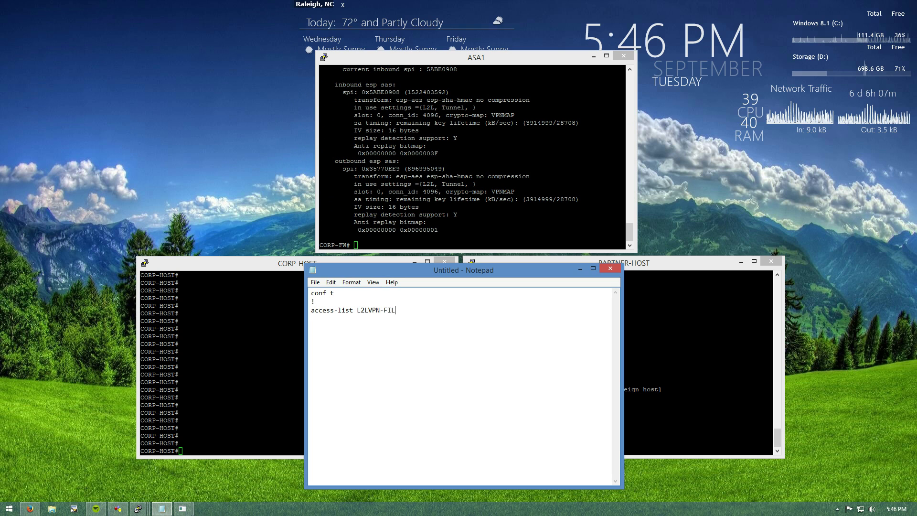
{"action": "type", "text": "TER "}
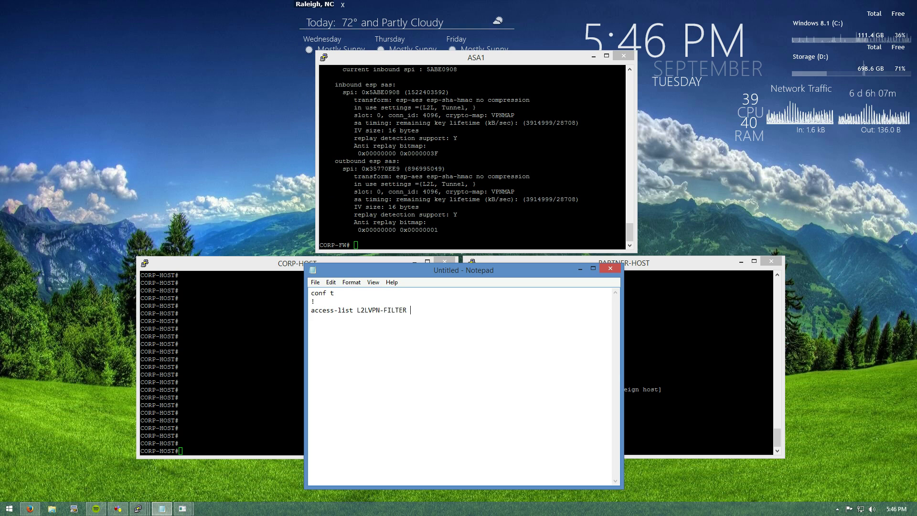
{"action": "type", "text": "permit tcp 10.1.1."}
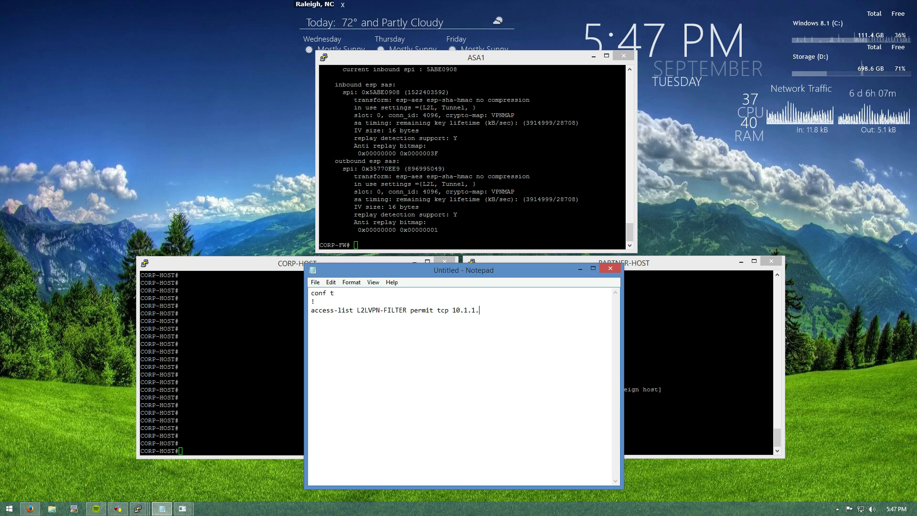
{"action": "type", "text": "0 255.255.25"}
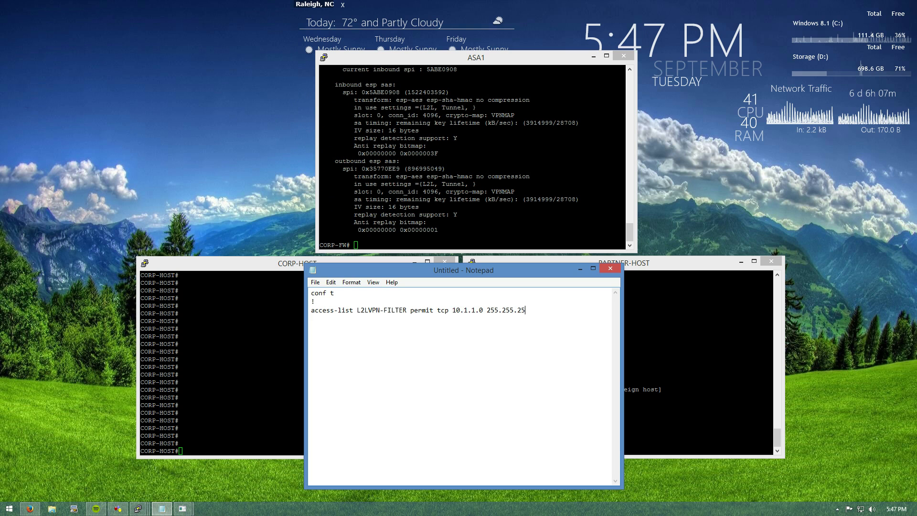
{"action": "type", "text": "5.0 host 172.16.1.100 eq 22"}
{"action": "key", "text": "shift+Home"}
{"action": "key", "text": "shift+Up"}
{"action": "key", "text": "ctrl+c"}
{"action": "key", "text": "Right"}
{"action": "key", "text": "Return"}
{"action": "key", "text": "ctrl+v"}
{"action": "key", "text": "Return"}
{"action": "key", "text": "BackSpace"}
{"action": "key", "text": "BackSpace"}
{"action": "type", "text": "443"}
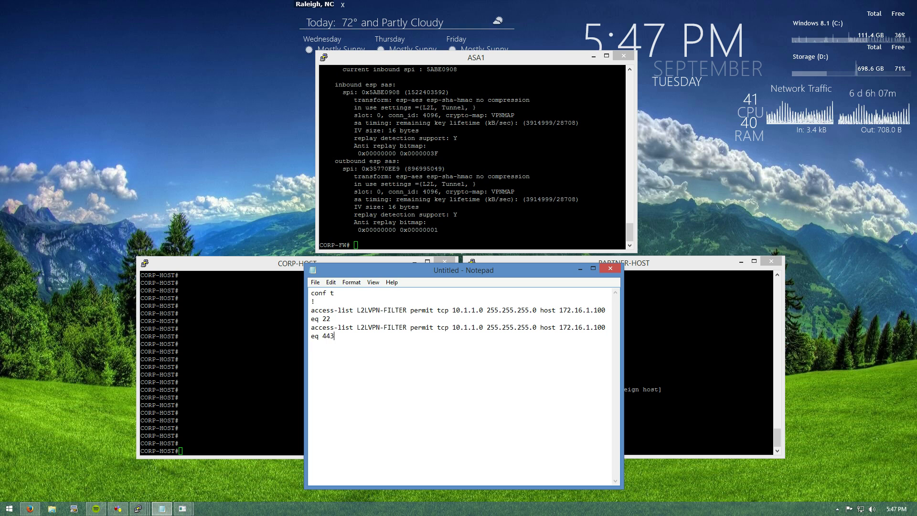
Duplicate the 443 line into an entry permitting icmp to host 172.16.1.100
{"action": "key", "text": "shift+Home"}
{"action": "key", "text": "shift+Up"}
{"action": "key", "text": "ctrl+c"}
{"action": "key", "text": "Right"}
{"action": "key", "text": "Return"}
{"action": "key", "text": "ctrl+v"}
{"action": "key", "text": "Return"}
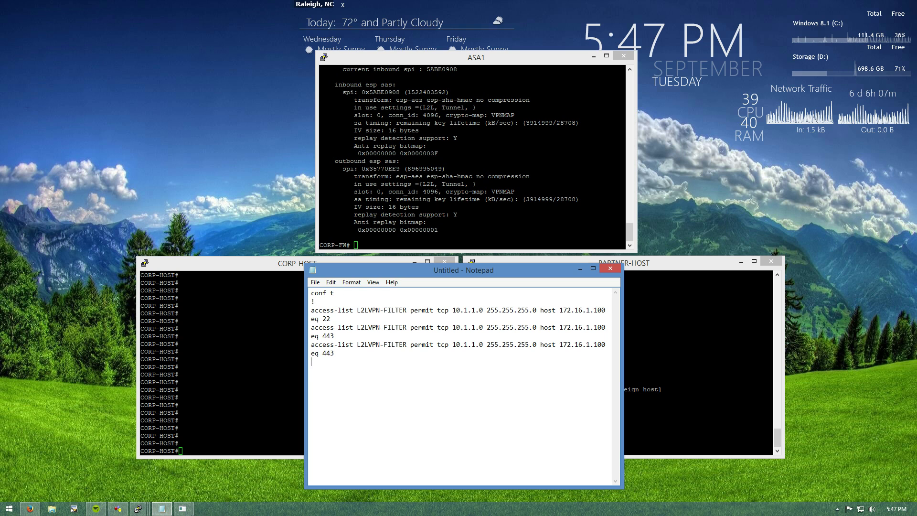
{"action": "key", "text": "BackSpace"}
{"action": "key", "text": "BackSpace"}
{"action": "key", "text": "BackSpace"}
{"action": "key", "text": "BackSpace"}
{"action": "key", "text": "BackSpace"}
{"action": "key", "text": "BackSpace"}
{"action": "key", "text": "BackSpace"}
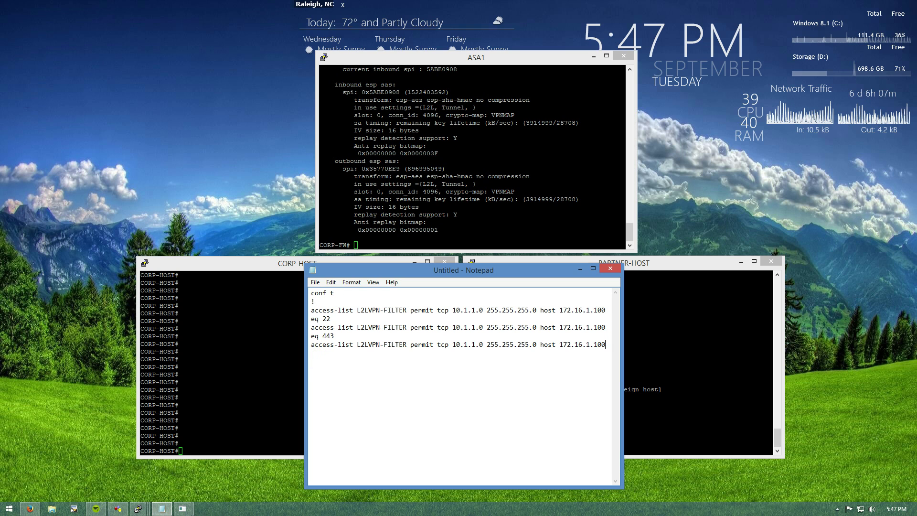
{"action": "left_click", "coordinate": [591, 345]}
{"action": "left_click", "coordinate": [472, 344]}
{"action": "double_click", "coordinate": [442, 344]}
{"action": "type", "text": "icmp"}
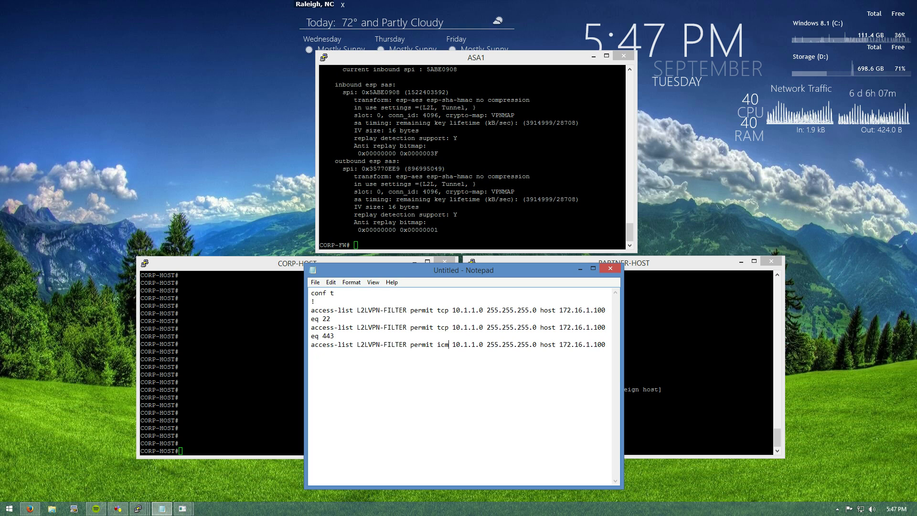
{"action": "key", "text": "End"}
{"action": "key", "text": "Return"}
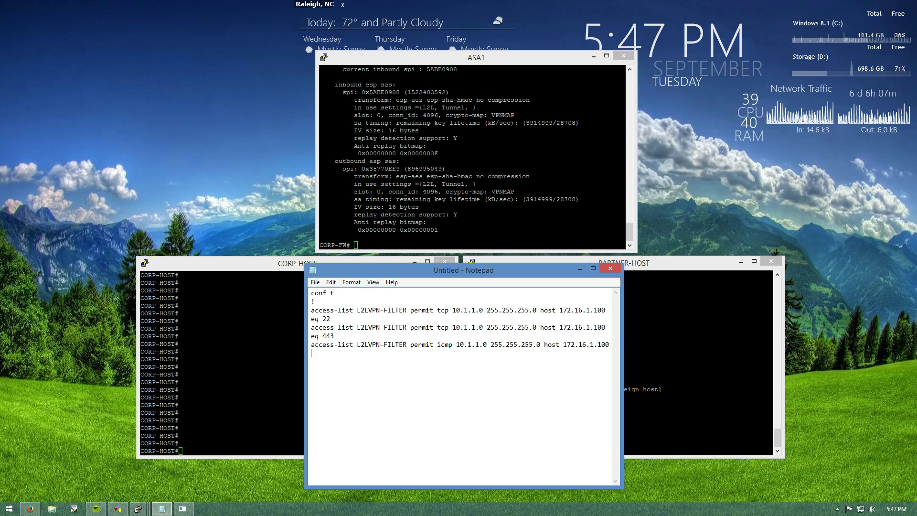
Duplicate the icmp line into a final entry denying ip to any destination
{"action": "key", "text": "shift+Up"}
{"action": "key", "text": "ctrl+c"}
{"action": "key", "text": "Right"}
{"action": "key", "text": "ctrl+v"}
{"action": "key", "text": "BackSpace"}
{"action": "key", "text": "BackSpace"}
{"action": "key", "text": "BackSpace"}
{"action": "key", "text": "BackSpace"}
{"action": "key", "text": "BackSpace"}
{"action": "key", "text": "BackSpace"}
{"action": "key", "text": "BackSpace"}
{"action": "key", "text": "BackSpace"}
{"action": "key", "text": "BackSpace"}
{"action": "key", "text": "BackSpace"}
{"action": "key", "text": "BackSpace"}
{"action": "key", "text": "BackSpace"}
{"action": "key", "text": "BackSpace"}
{"action": "key", "text": "BackSpace"}
{"action": "key", "text": "BackSpace"}
{"action": "key", "text": "BackSpace"}
{"action": "key", "text": "BackSpace"}
{"action": "key", "text": "BackSpace"}
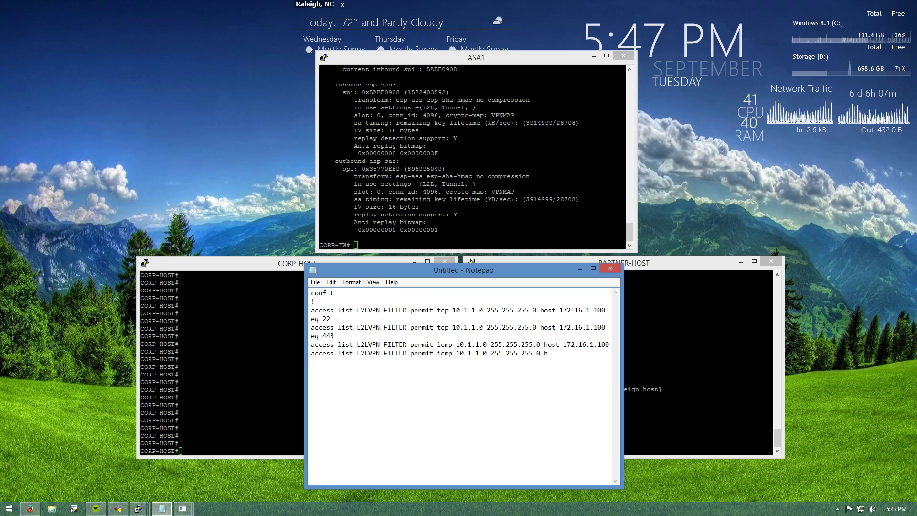
{"action": "type", "text": "ay"}
{"action": "key", "text": "BackSpace"}
{"action": "type", "text": "ny"}
{"action": "left_click", "coordinate": [552, 353]}
{"action": "left_click_drag", "start_coordinate": [456, 353], "coordinate": [437, 353]}
{"action": "type", "text": "ip"}
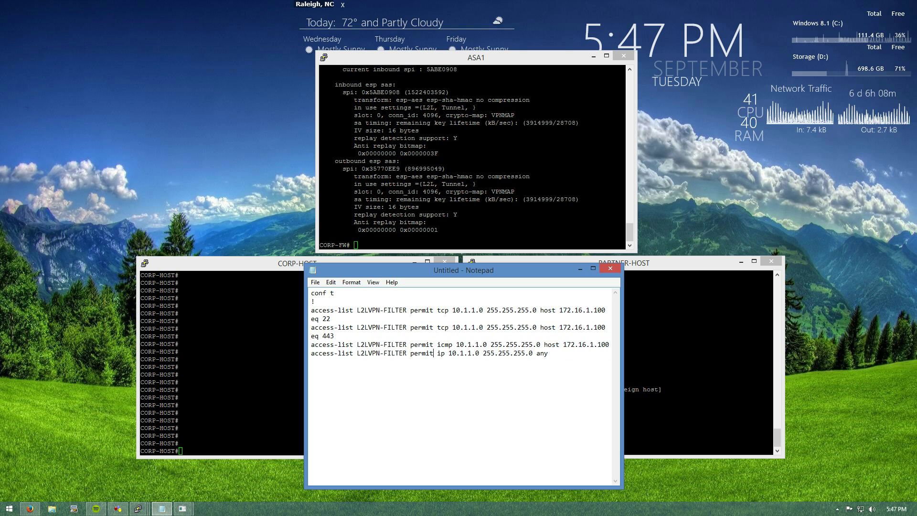
{"action": "key", "text": "shift+Left"}
{"action": "key", "text": "shift+Left"}
{"action": "key", "text": "shift+Left"}
{"action": "key", "text": "shift+Left"}
{"action": "key", "text": "shift+Left"}
{"action": "key", "text": "shift+Left"}
{"action": "type", "text": "debn"}
{"action": "key", "text": "BackSpace"}
Add internal group-policy PARTNER_GP with attributes 'vpn-filter value L2LVPN-FILTER' to the draft
{"action": "type", "text": "y"}
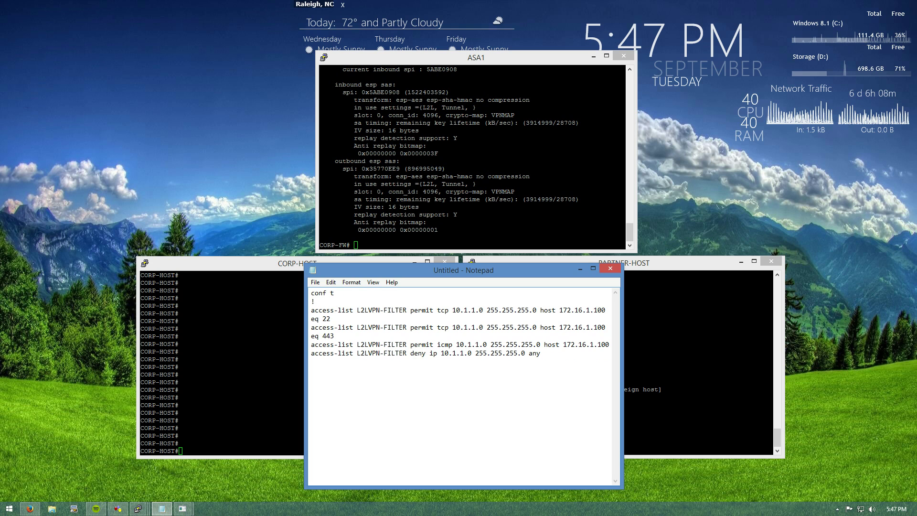
{"action": "left_click", "coordinate": [540, 353]}
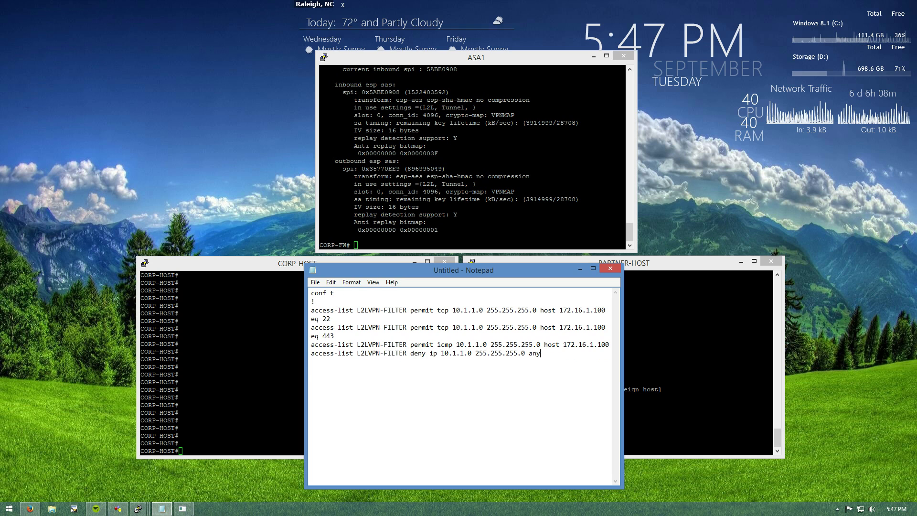
{"action": "type", "text": "!"}
{"action": "key", "text": "Return"}
{"action": "type", "text": "group"}
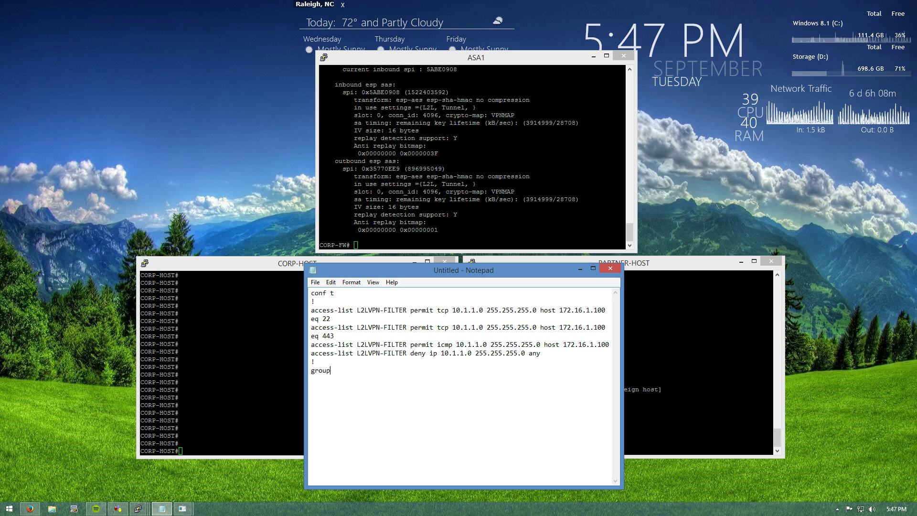
{"action": "type", "text": "-policy "}
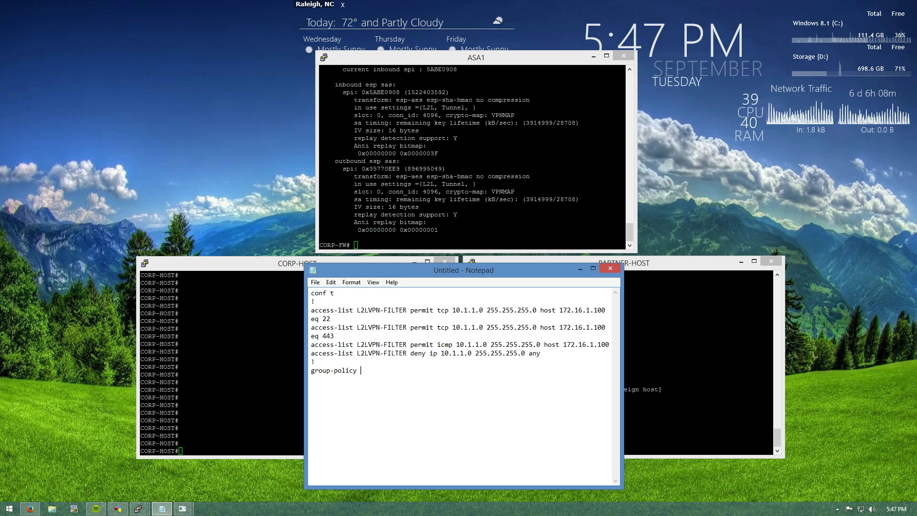
{"action": "type", "text": "PARTNER_GP interanal"}
{"action": "key", "text": "shift+Home"}
{"action": "key", "text": "ctrl+c"}
{"action": "key", "text": "End"}
{"action": "key", "text": "Return"}
{"action": "key", "text": "ctrl+v"}
{"action": "key", "text": "Return"}
{"action": "key", "text": "BackSpace"}
{"action": "key", "text": "BackSpace"}
{"action": "key", "text": "BackSpace"}
{"action": "key", "text": "BackSpace"}
{"action": "key", "text": "BackSpace"}
{"action": "key", "text": "BackSpace"}
{"action": "key", "text": "BackSpace"}
{"action": "key", "text": "BackSpace"}
{"action": "type", "text": "atrt"}
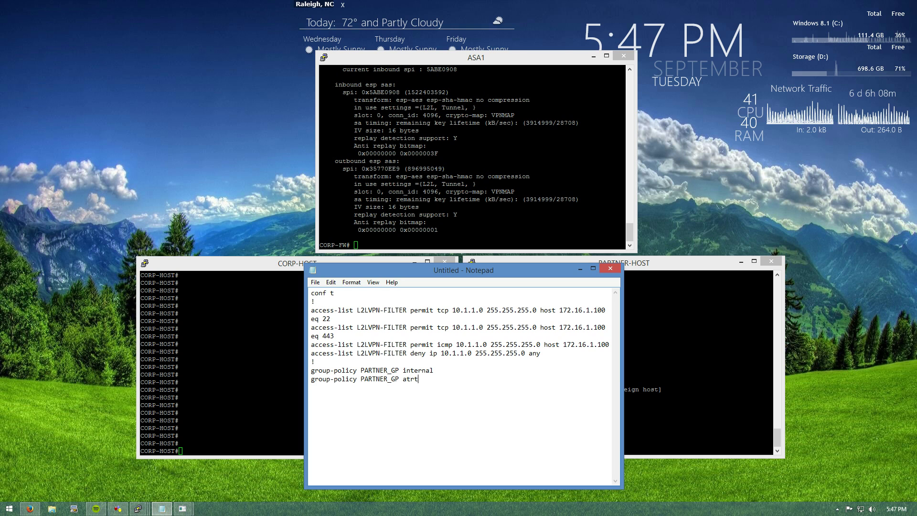
{"action": "key", "text": "BackSpace"}
{"action": "key", "text": "BackSpace"}
{"action": "type", "text": "tributes"}
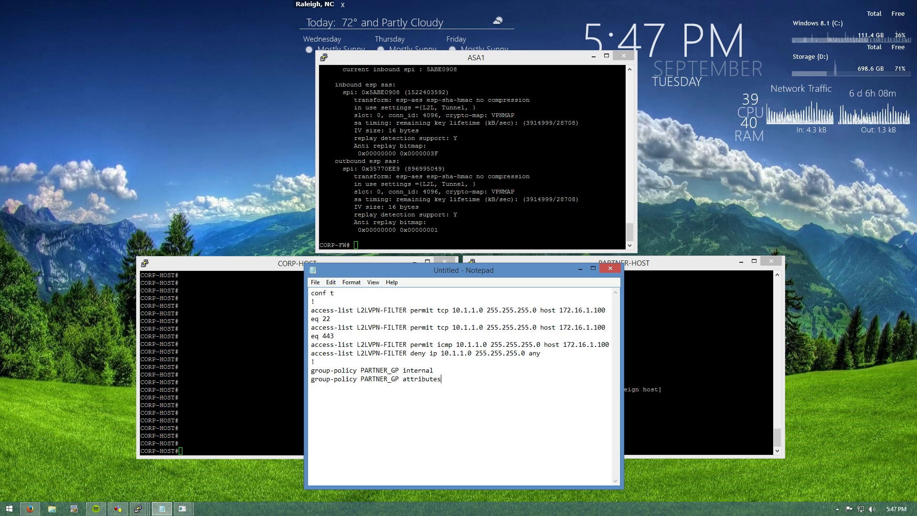
{"action": "type", "text": " vpn-fi"}
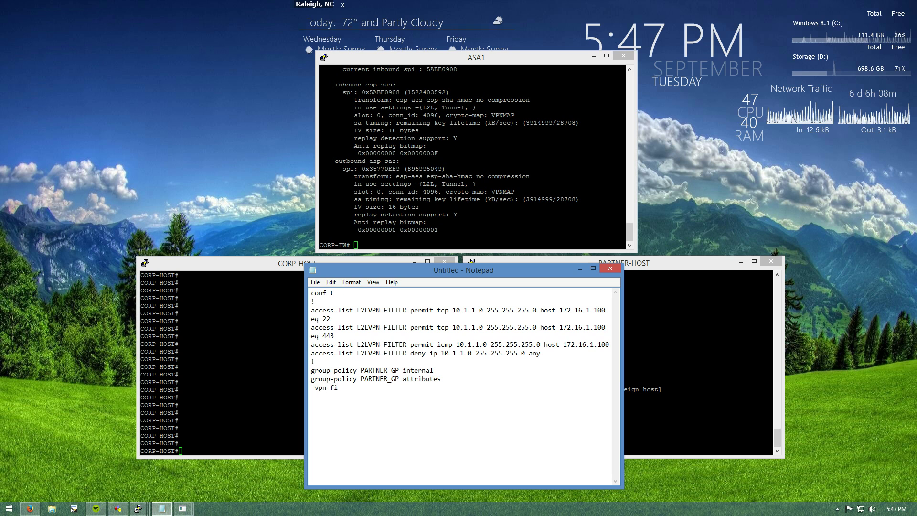
{"action": "type", "text": "lter value"}
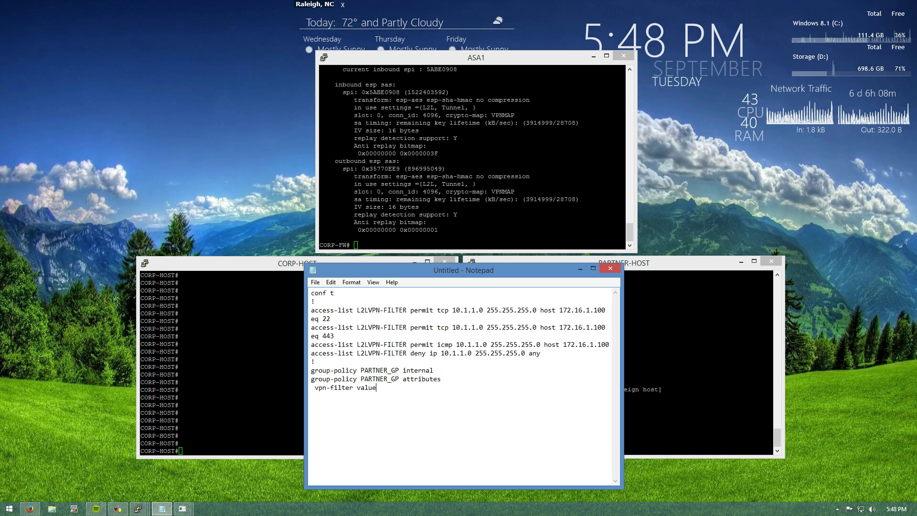
{"action": "type", "text": " L2LVPN"}
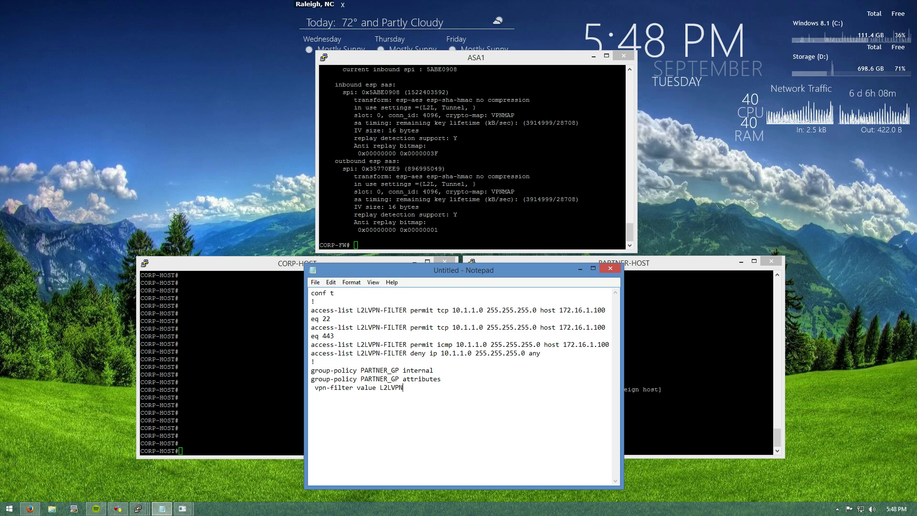
{"action": "type", "text": "-FILTER"}
Begin the tunnel-group 200.1.1.100 line and check ASA1's existing tunnel-group configuration
{"action": "key", "text": "Return"}
{"action": "type", "text": "!"}
{"action": "key", "text": "Return"}
{"action": "type", "text": "tunnel-group"}
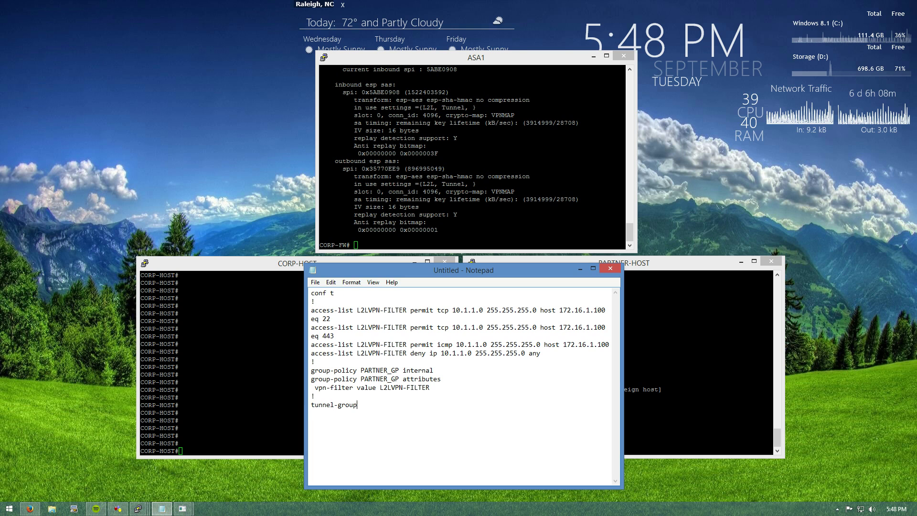
{"action": "type", "text": " 200.1.1."}
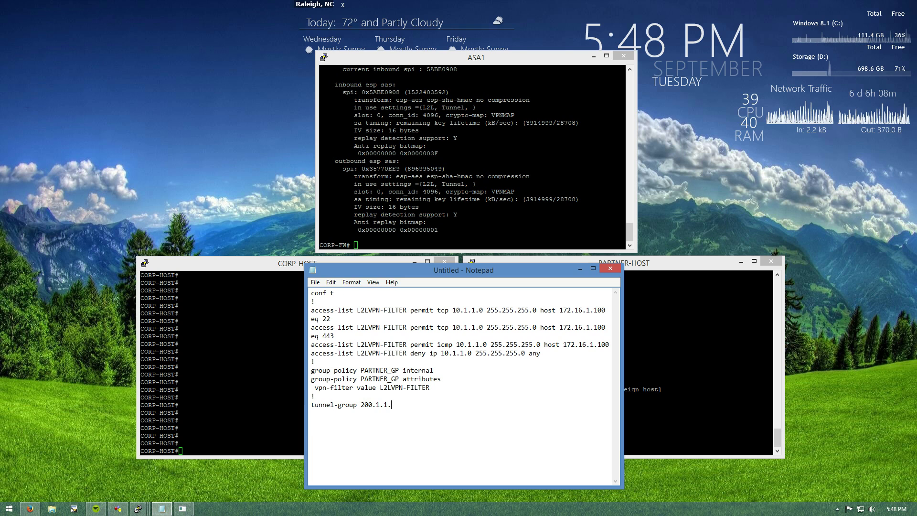
{"action": "type", "text": "100"}
{"action": "key", "text": "alt+Tab"}
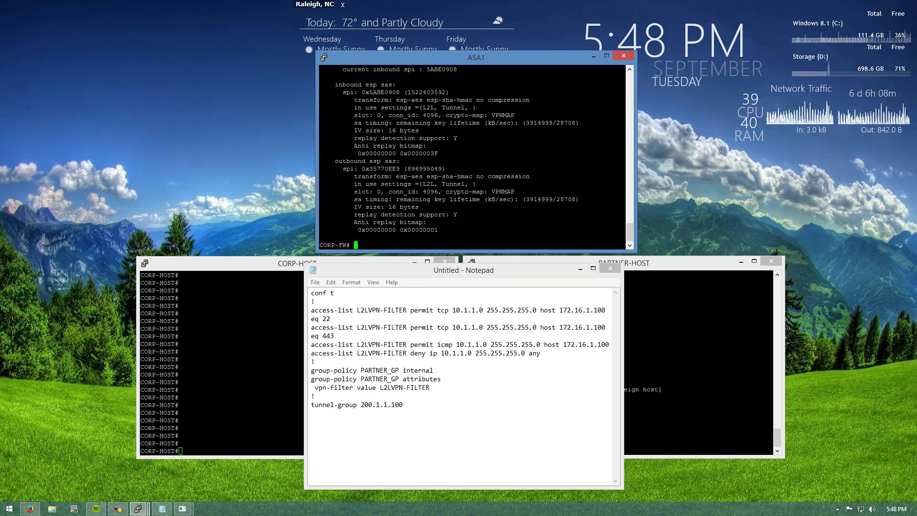
{"action": "type", "text": "show run tun"}
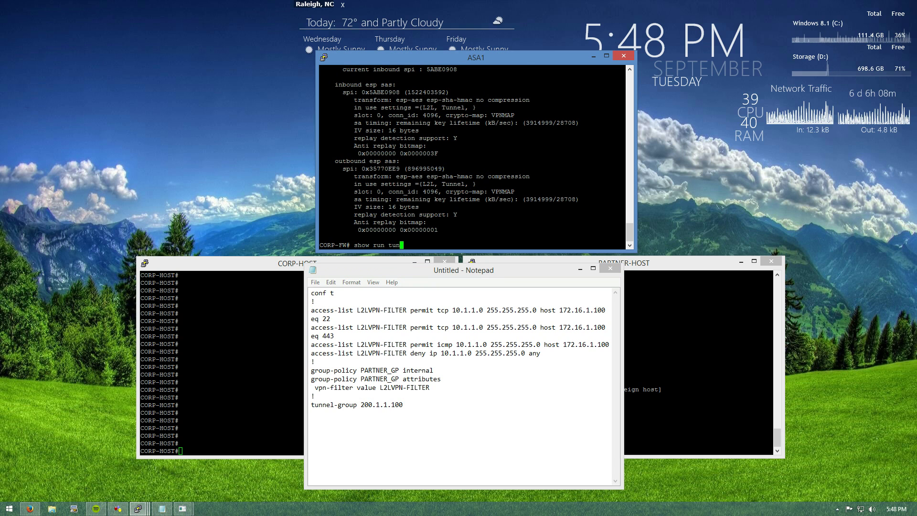
{"action": "type", "text": "el-"}
{"action": "key", "text": "Return"}
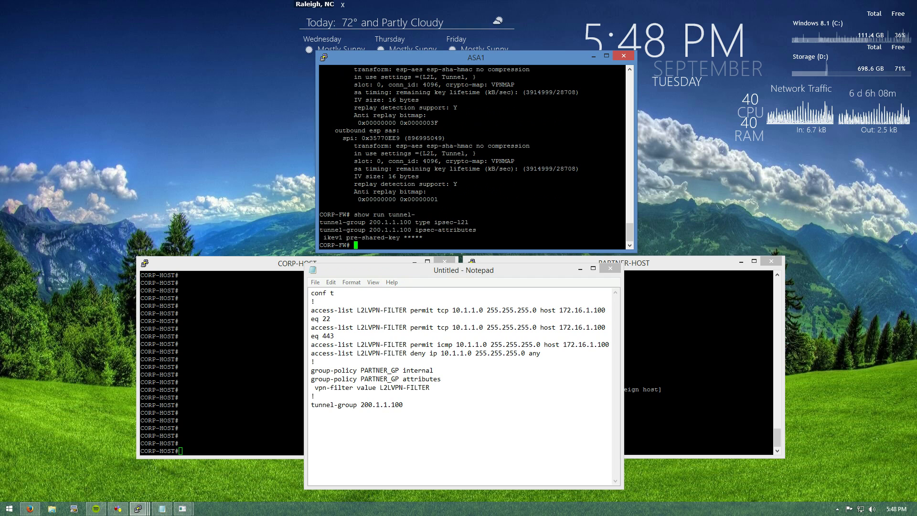
{"action": "key", "text": "alt+Tab"}
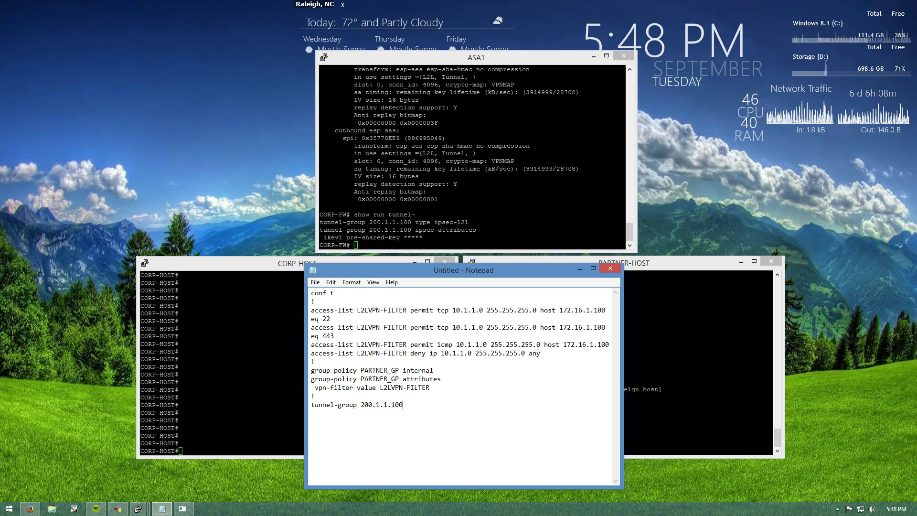
Finish with general-attributes 'default-group-policy PARTNER_GP' and 'end', then select the whole draft
{"action": "type", "text": "gene"}
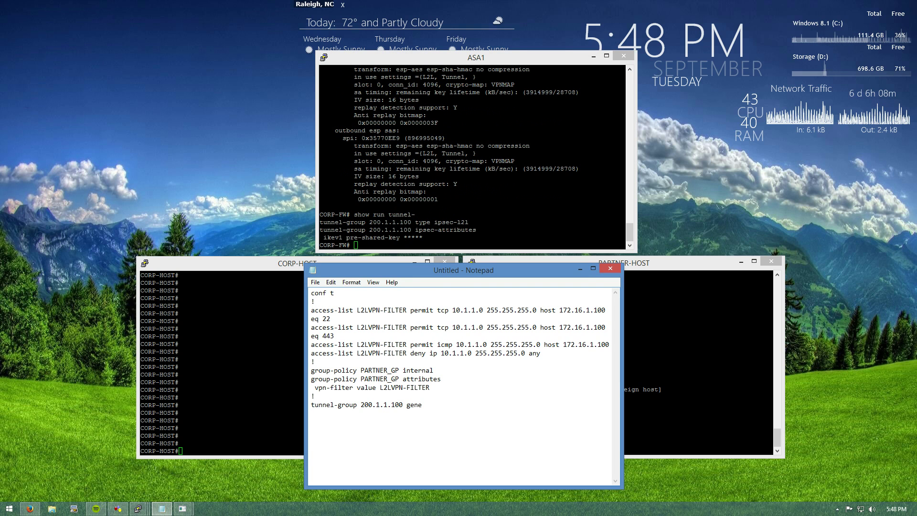
{"action": "type", "text": "r"}
{"action": "type", "text": "al "}
{"action": "type", "text": " default-group"}
{"action": "type", "text": "-policy "}
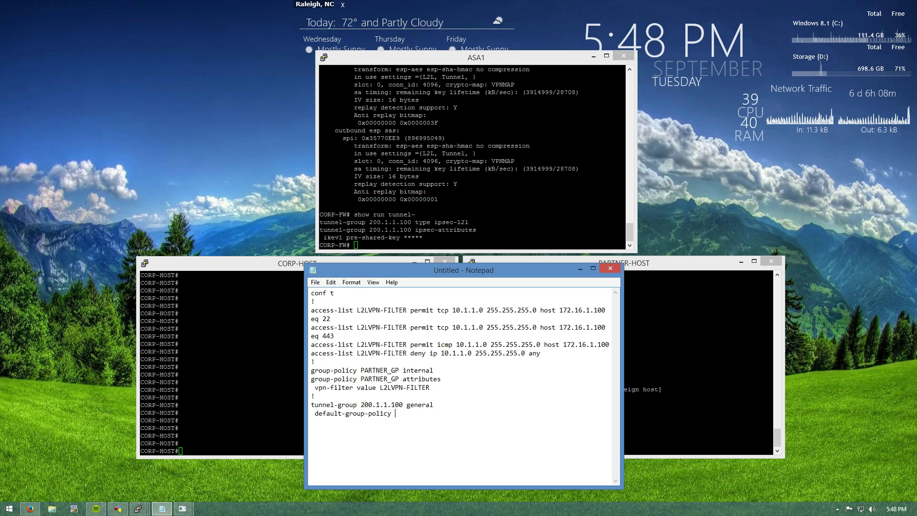
{"action": "type", "text": "PARTNERT"}
{"action": "key", "text": "BackSpace"}
{"action": "type", "text": "_"}
{"action": "type", "text": "GP "}
{"action": "type", "text": "end"}
{"action": "key", "text": "ctrl+a"}
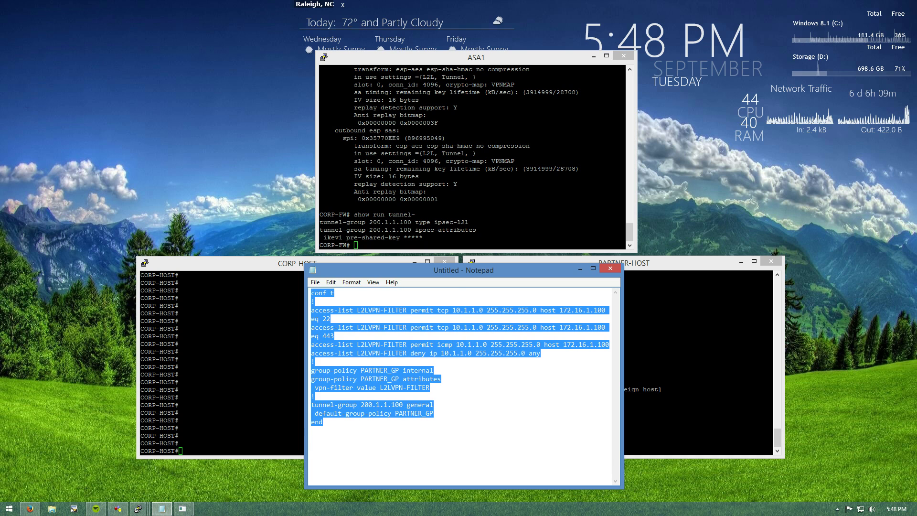
On CORP-HOST, rerun the ARP listing and the ping to 10.1.1.100
{"action": "key", "text": "alt+Tab"}
{"action": "key", "text": "Up"}
{"action": "key", "text": "Up"}
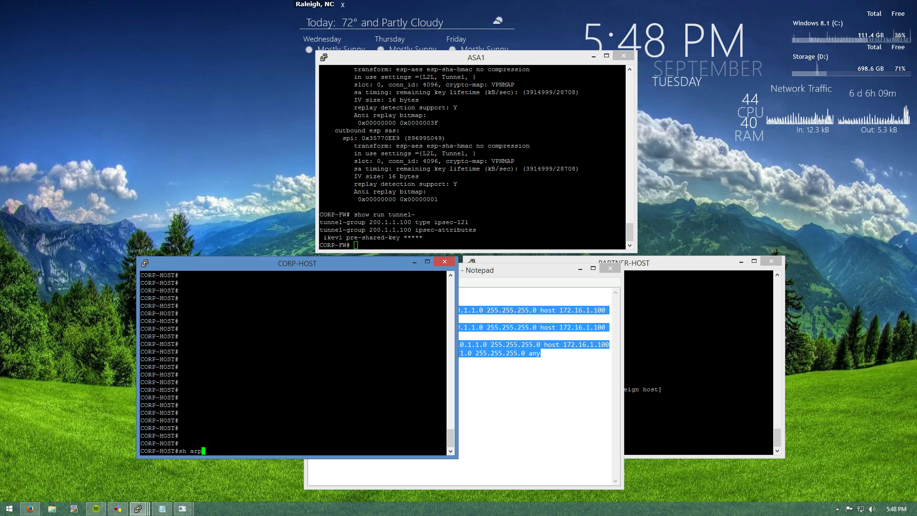
{"action": "key", "text": "Return"}
{"action": "key", "text": "Up"}
{"action": "key", "text": "Up"}
{"action": "key", "text": "Return"}
{"action": "key", "text": "alt+Tab"}
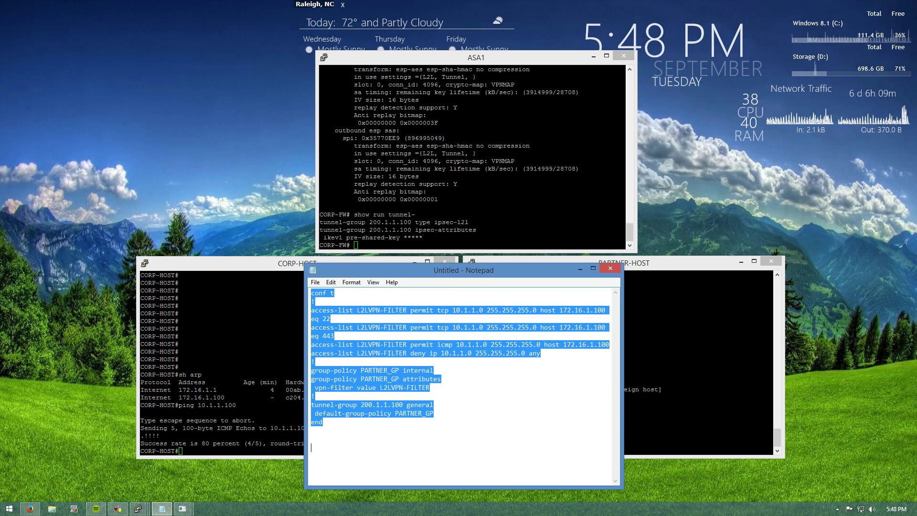
Paste the drafted configuration into ASA1 in configuration mode, then minimize Notepad
{"action": "key", "text": "alt+Tab"}
{"action": "type", "text": "conf t"}
{"action": "key", "text": "Return"}
{"action": "key", "text": "shift+Insert"}
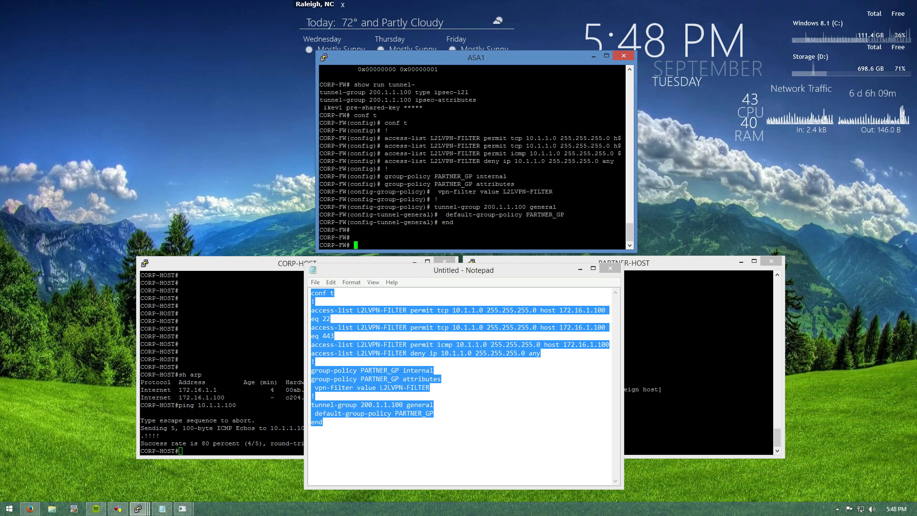
{"action": "key", "text": "Return"}
{"action": "key", "text": "Return"}
{"action": "key", "text": "Return"}
{"action": "key", "text": "Return"}
{"action": "key", "text": "Return"}
{"action": "key", "text": "Return"}
{"action": "key", "text": "Return"}
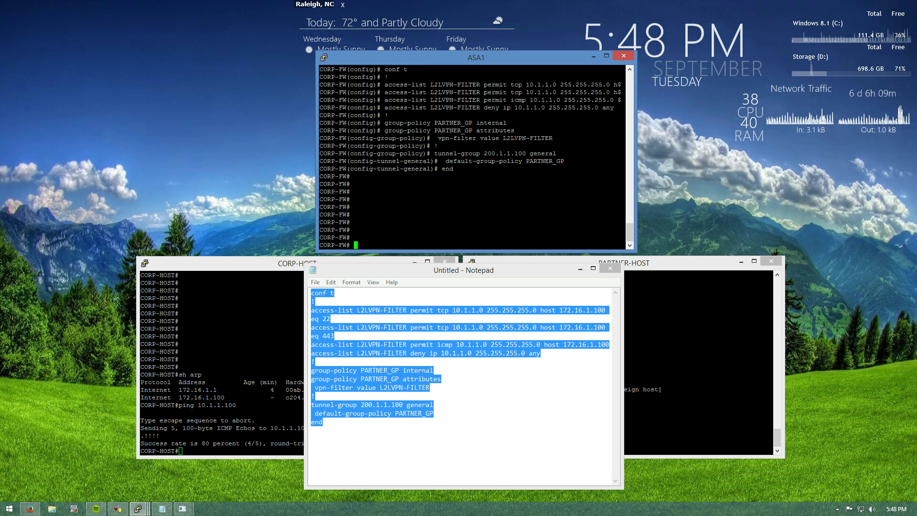
{"action": "left_click", "coordinate": [580, 269]}
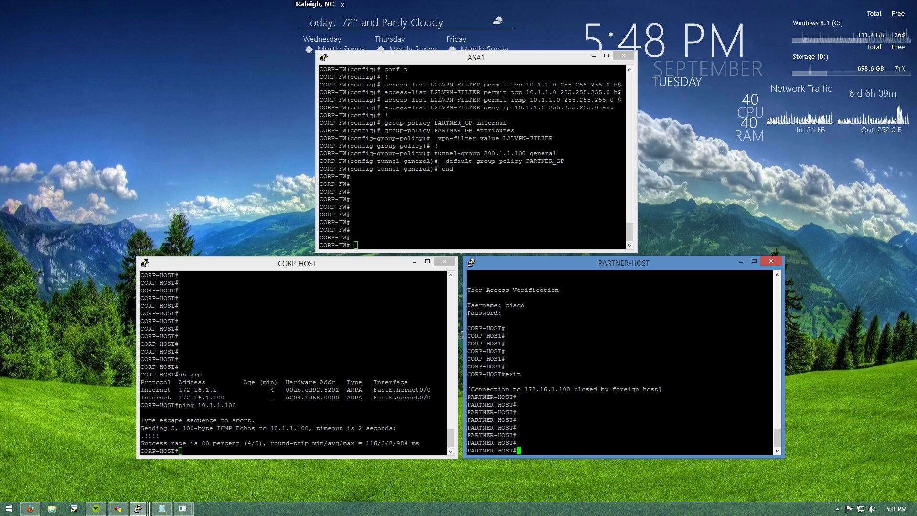
Telnet from PARTNER-HOST to 172.16.1.100, log in and exit, then start the clear crypto command
{"action": "type", "text": "telnet 172.16.1.100"}
{"action": "key", "text": "Return"}
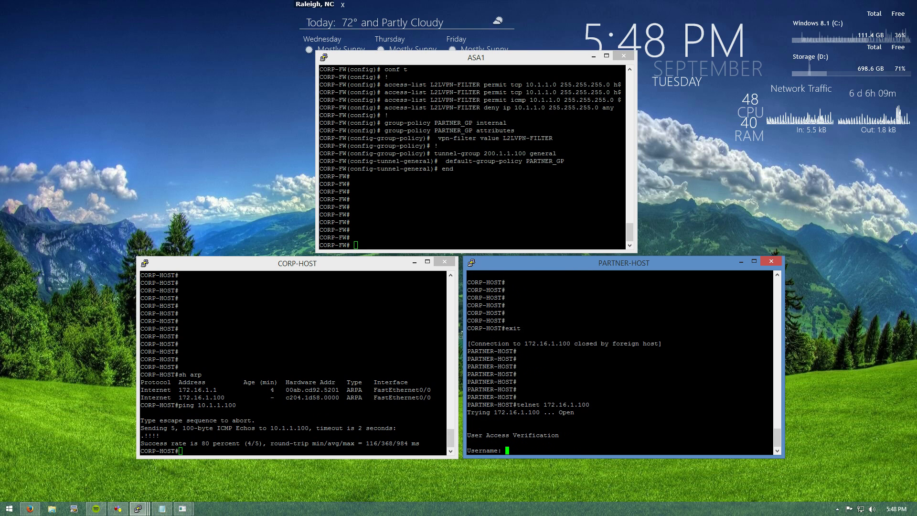
{"action": "type", "text": "cisco"}
{"action": "key", "text": "Return"}
{"action": "type", "text": "cisco"}
{"action": "key", "text": "Return"}
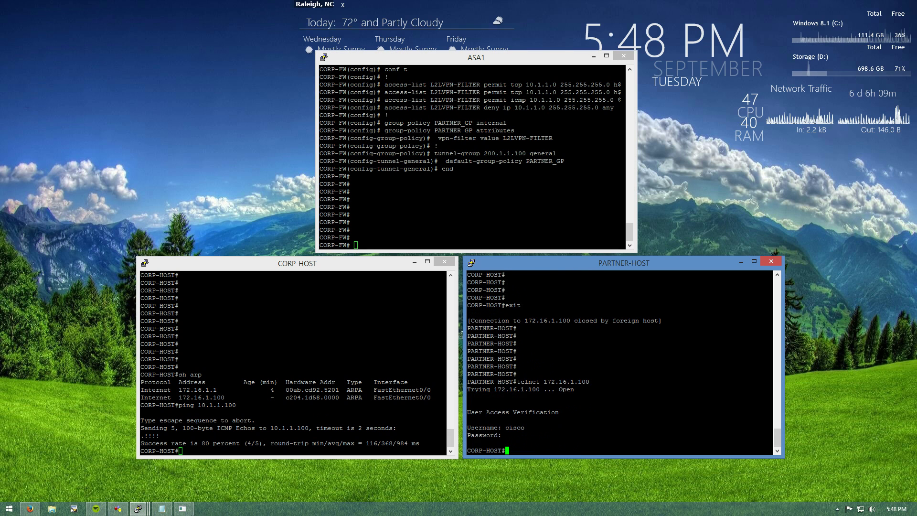
{"action": "key", "text": "Return"}
{"action": "key", "text": "Return"}
{"action": "type", "text": "exit"}
{"action": "key", "text": "Return"}
{"action": "key", "text": "Return"}
{"action": "key", "text": "Return"}
{"action": "key", "text": "Return"}
{"action": "key", "text": "Return"}
{"action": "key", "text": "Return"}
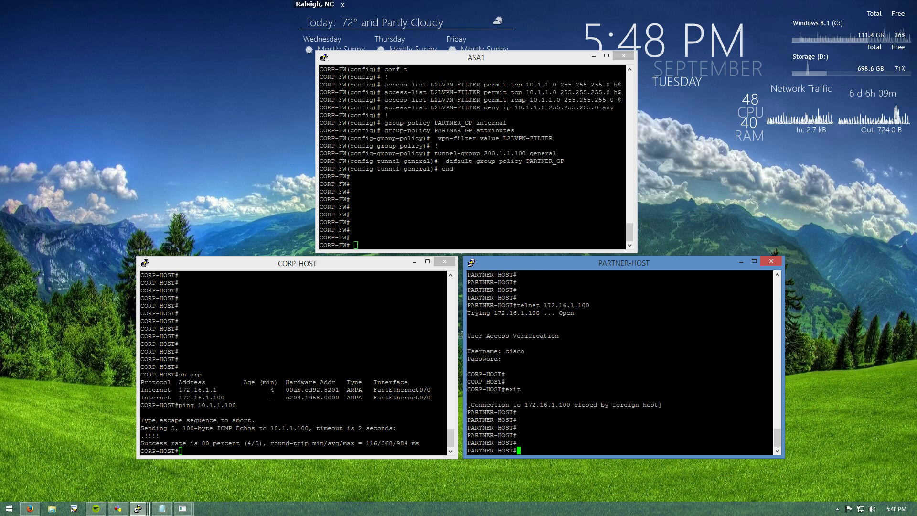
{"action": "key", "text": "alt+Tab"}
{"action": "type", "text": "clear "}
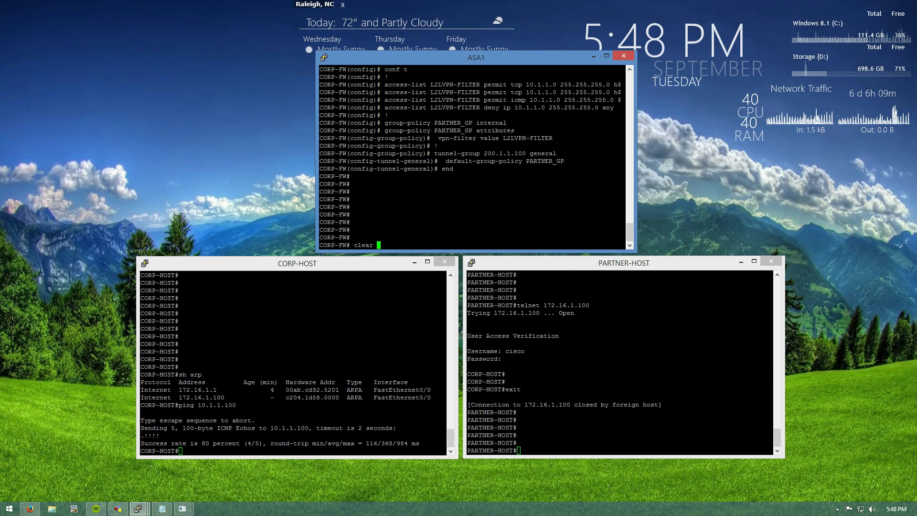
{"action": "type", "text": "c"}
{"action": "type", "text": "rypto ipsec sa peer 2001"}
Fix the peer address to 200.1.1.100 and clear its SAs, then rerun CORP-HOST's ping to 10.1.1.100
{"action": "key", "text": "BackSpace"}
{"action": "type", "text": ".1.1.100"}
{"action": "key", "text": "Return"}
{"action": "key", "text": "Return"}
{"action": "key", "text": "Return"}
{"action": "key", "text": "Return"}
{"action": "key", "text": "alt+Tab"}
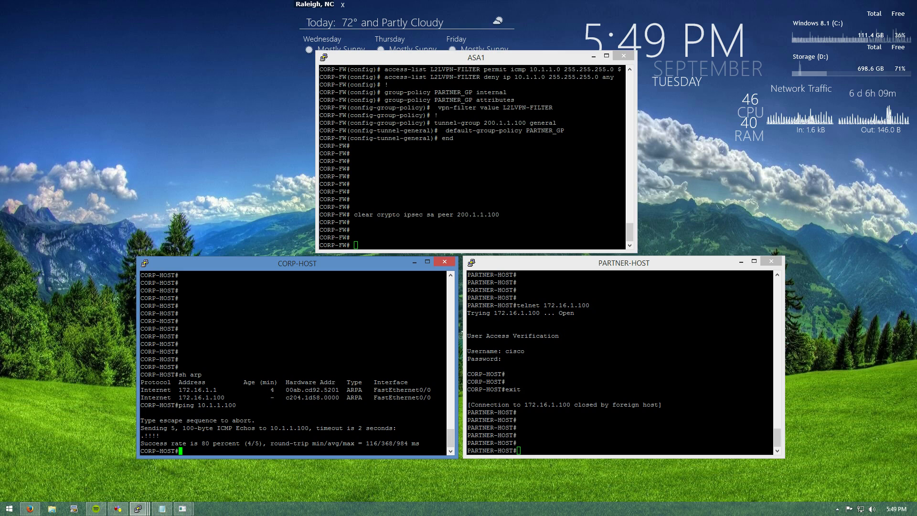
{"action": "key", "text": "Up"}
{"action": "key", "text": "Return"}
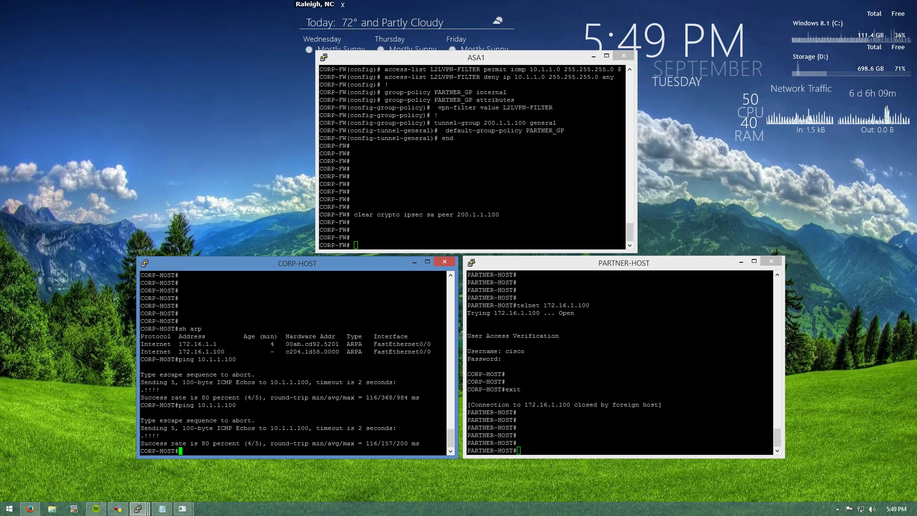
Rerun the partner host's telnet to 172.16.1.100
{"action": "key", "text": "alt+Tab"}
{"action": "key", "text": "alt+Tab"}
{"action": "key", "text": "Up"}
{"action": "key", "text": "Return"}
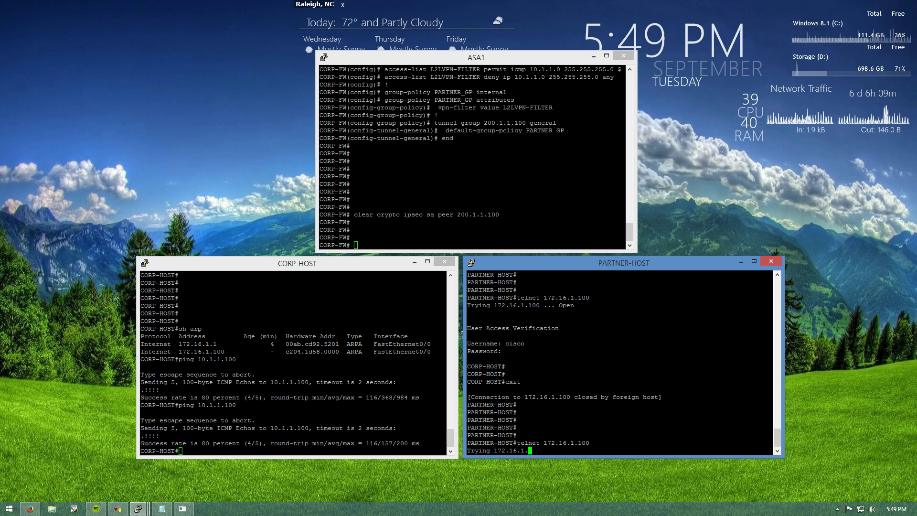
{"action": "key", "text": "alt+Tab"}
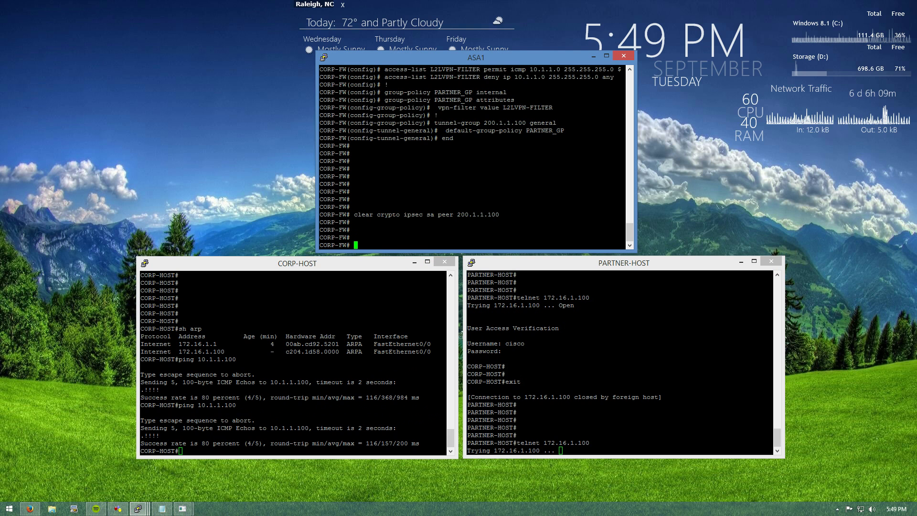
On ASA1, list L2LVPN-FILTER hit counts and highlight the deny entry's count
{"action": "type", "text": "show access-l"}
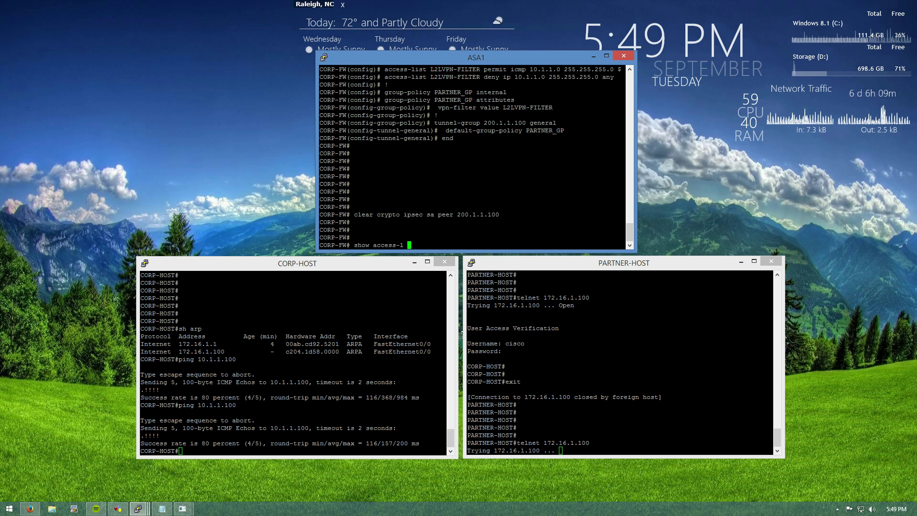
{"action": "type", "text": " L2L"}
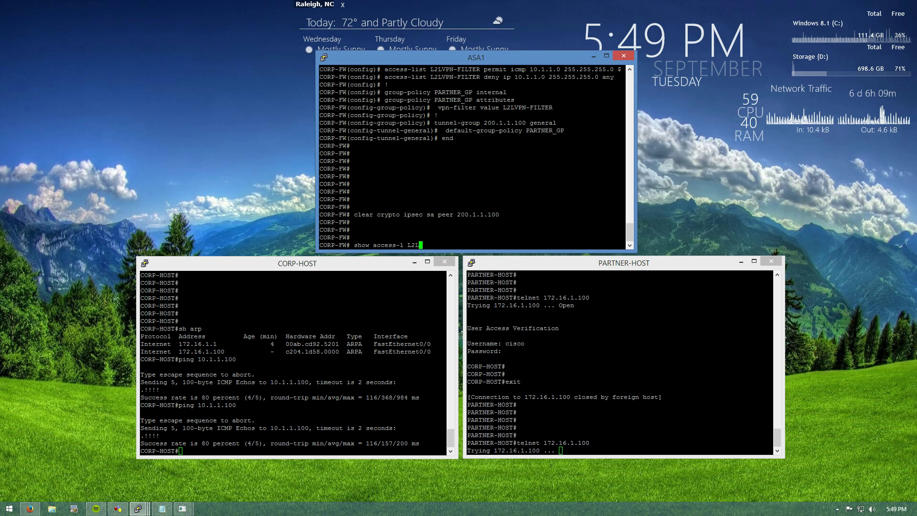
{"action": "type", "text": "VPN-FILTER"}
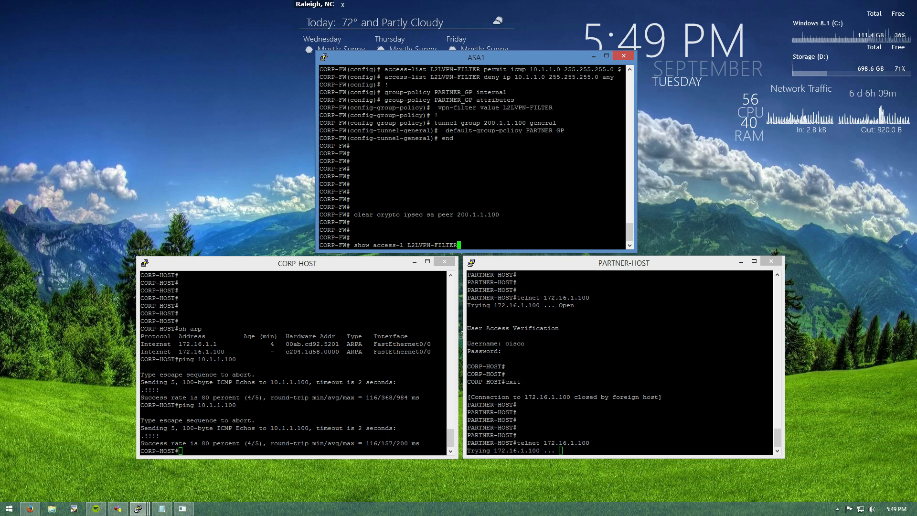
{"action": "key", "text": "Return"}
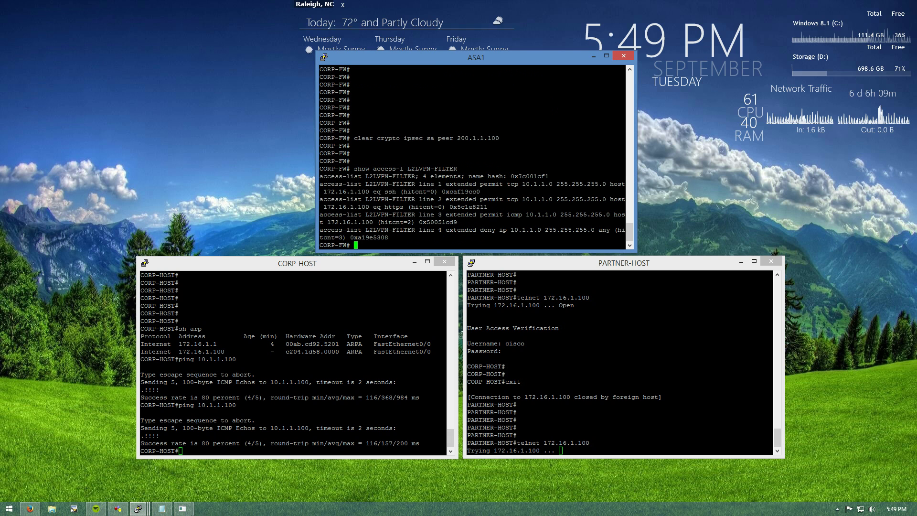
{"action": "left_click_drag", "start_coordinate": [335, 237], "coordinate": [342, 238]}
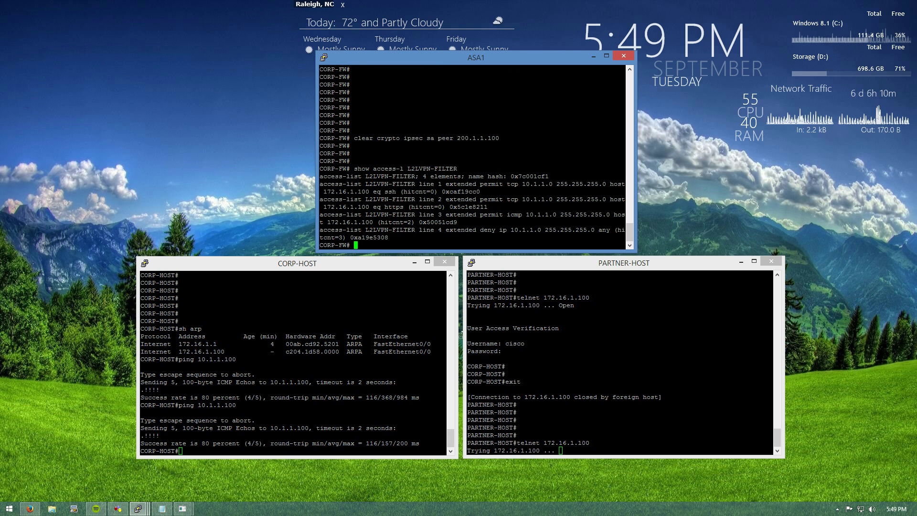
{"action": "key", "text": "alt+Tab"}
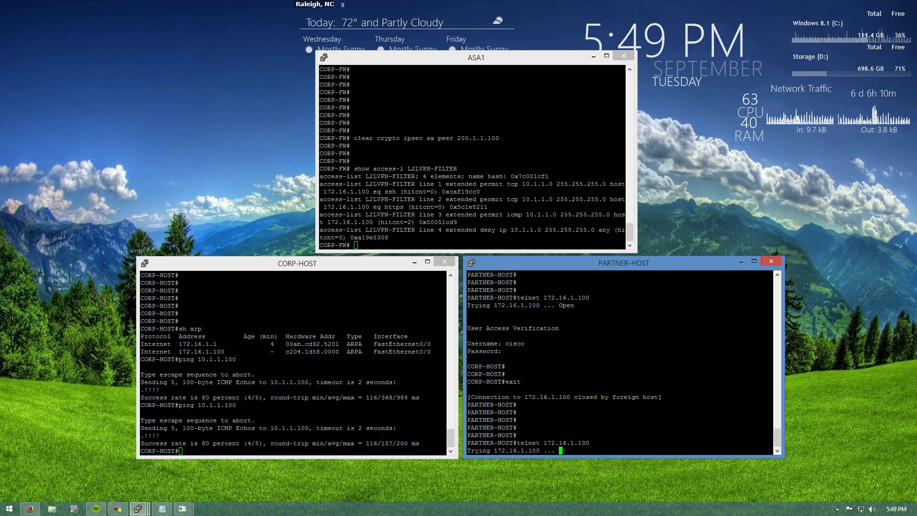
Abort the hanging telnet attempt on the partner host and get a fresh prompt
{"action": "key", "text": "alt+Tab"}
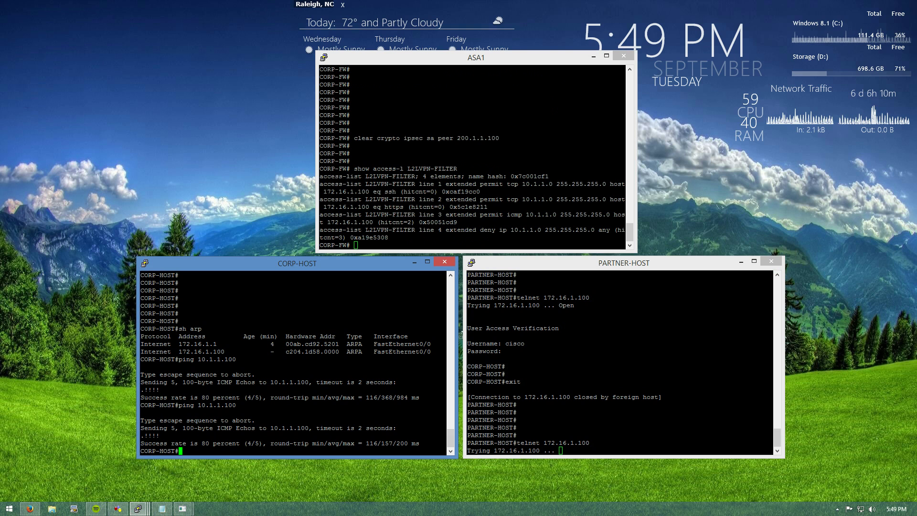
{"action": "key", "text": "alt+Tab"}
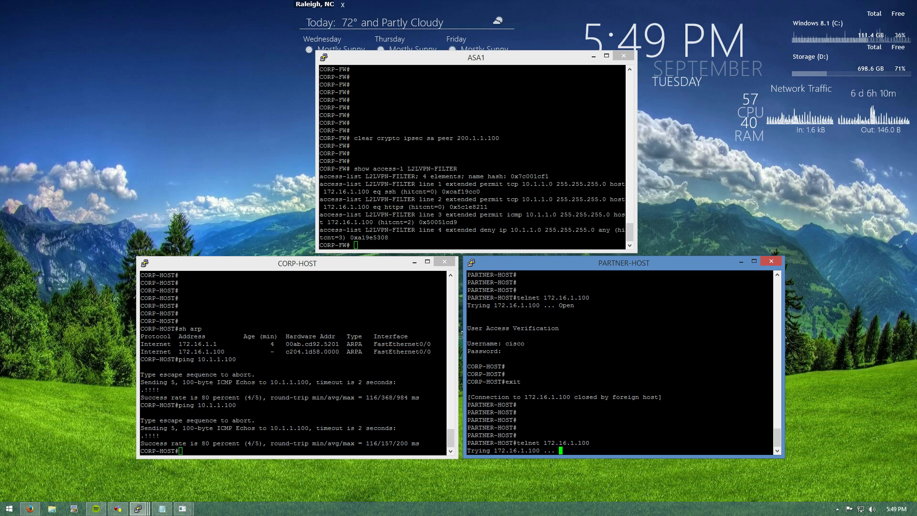
{"action": "key", "text": "ctrl+shift+6"}
{"action": "type", "text": "x"}
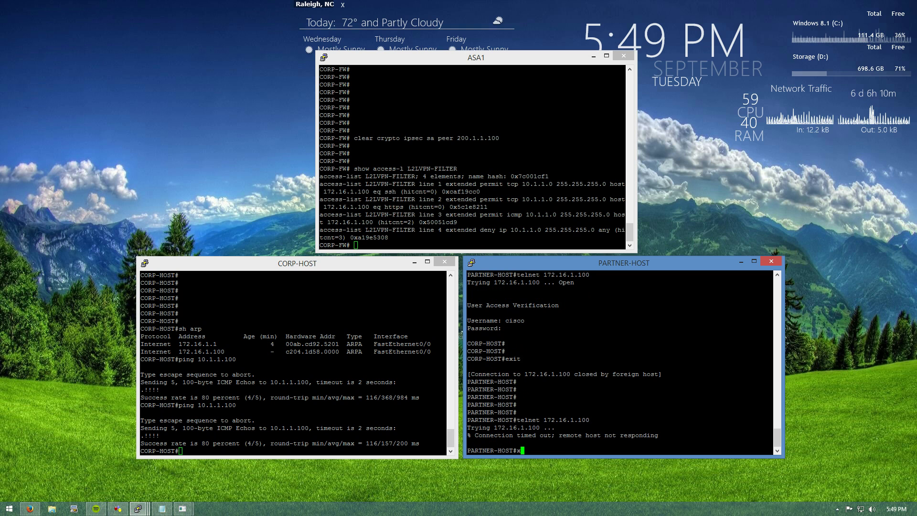
{"action": "key", "text": "Return"}
{"action": "key", "text": "Return"}
{"action": "key", "text": "Return"}
{"action": "key", "text": "Return"}
SSH from the partner host to 172.16.1.100 as cisco, then exit the session
{"action": "type", "text": "ssh -l ci"}
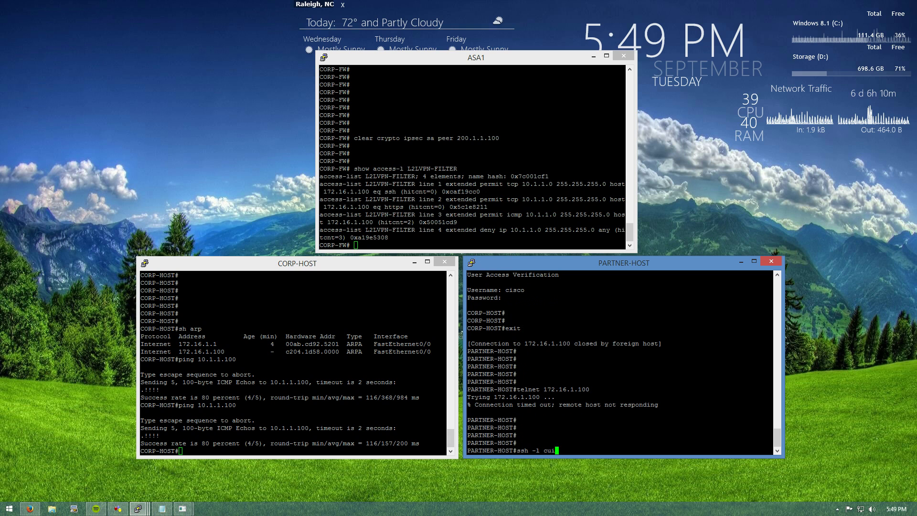
{"action": "type", "text": "sco 172."}
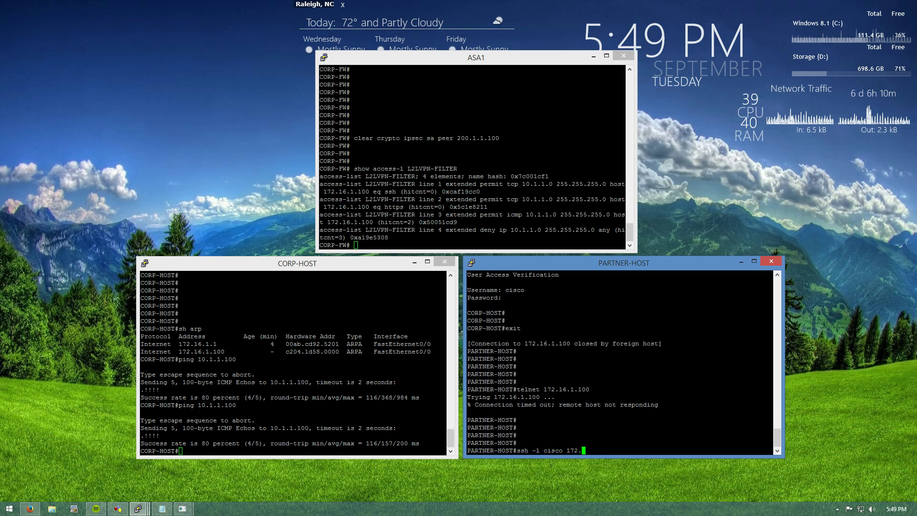
{"action": "type", "text": "16.1.100"}
{"action": "key", "text": "Return"}
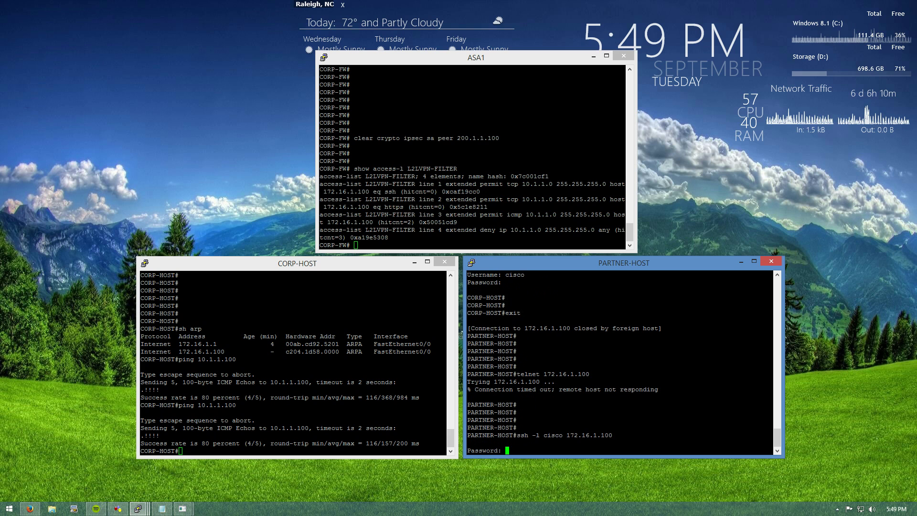
{"action": "key", "text": "Return"}
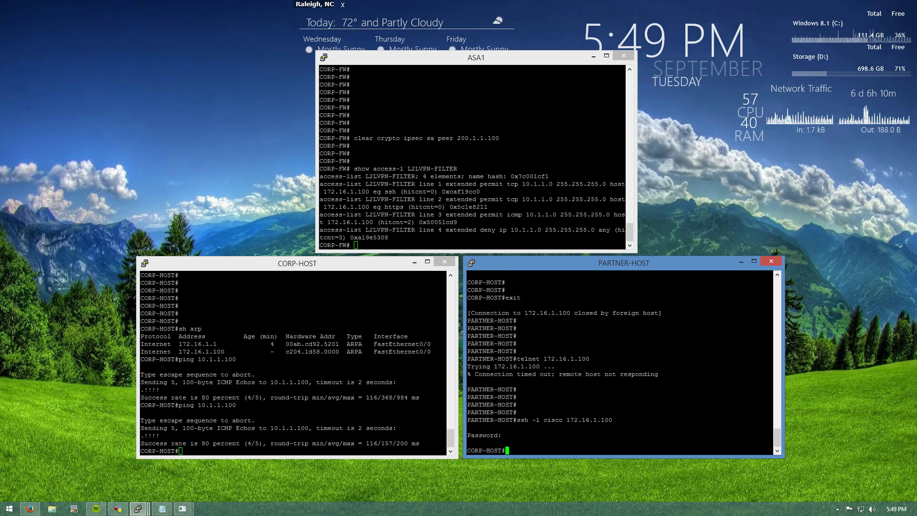
{"action": "type", "text": "exit"}
{"action": "key", "text": "Return"}
On ASA1, rerun 'show access-l L2LVPN-FILTER' to see the SSH hit
{"action": "key", "text": "alt+Tab"}
{"action": "key", "text": "Up"}
{"action": "key", "text": "Up"}
{"action": "key", "text": "Down"}
{"action": "key", "text": "Return"}
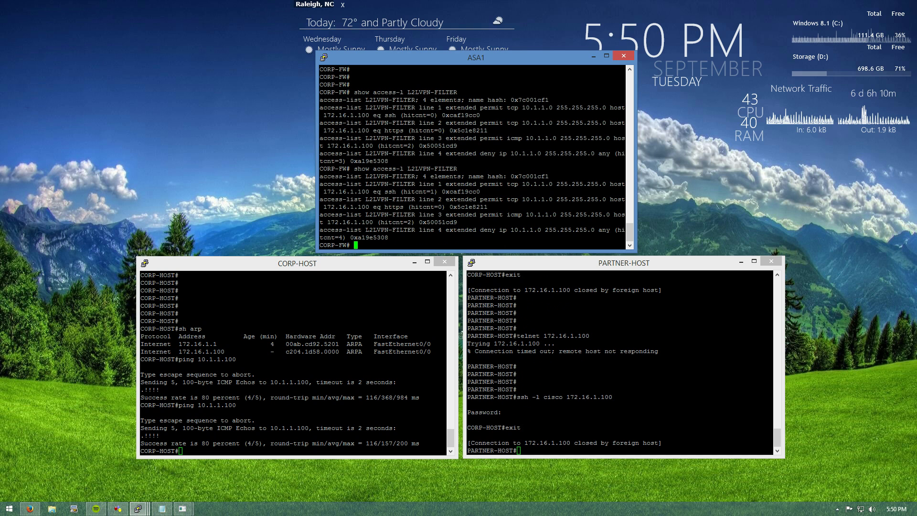
From the partner host, telnet to 172.16.1.100 on port 443
{"action": "key", "text": "alt+Tab"}
{"action": "key", "text": "Up"}
{"action": "key", "text": "Up"}
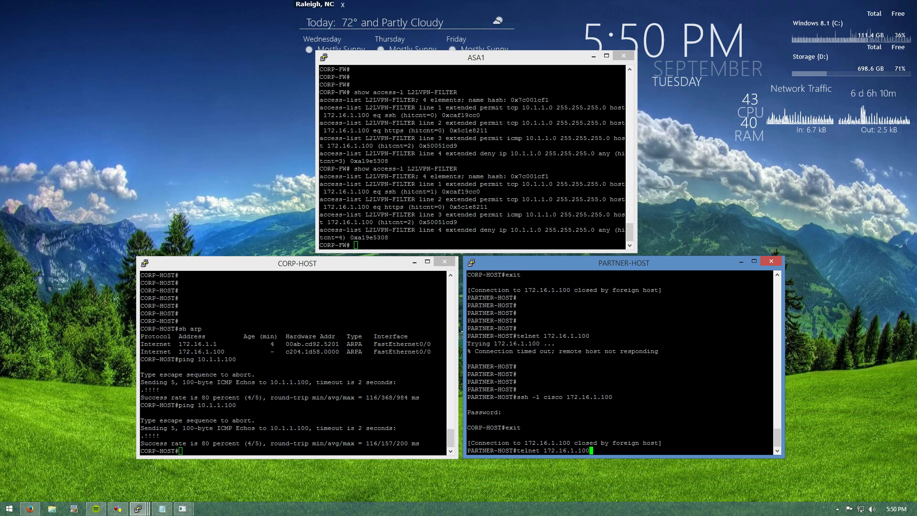
{"action": "type", "text": "443"}
{"action": "key", "text": "Return"}
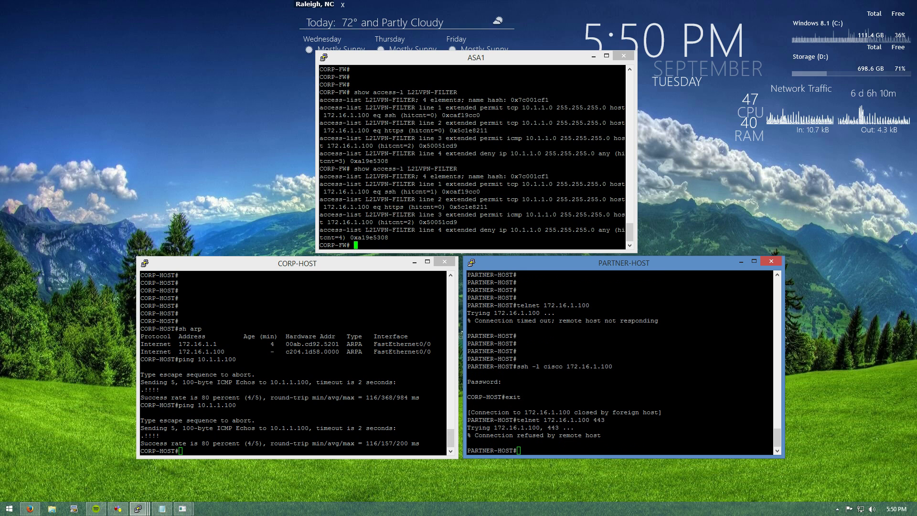
Rerun the L2LVPN-FILTER access list display on ASA1 to check updated hit counts
{"action": "key", "text": "alt+Tab"}
{"action": "key", "text": "Up"}
{"action": "key", "text": "Return"}
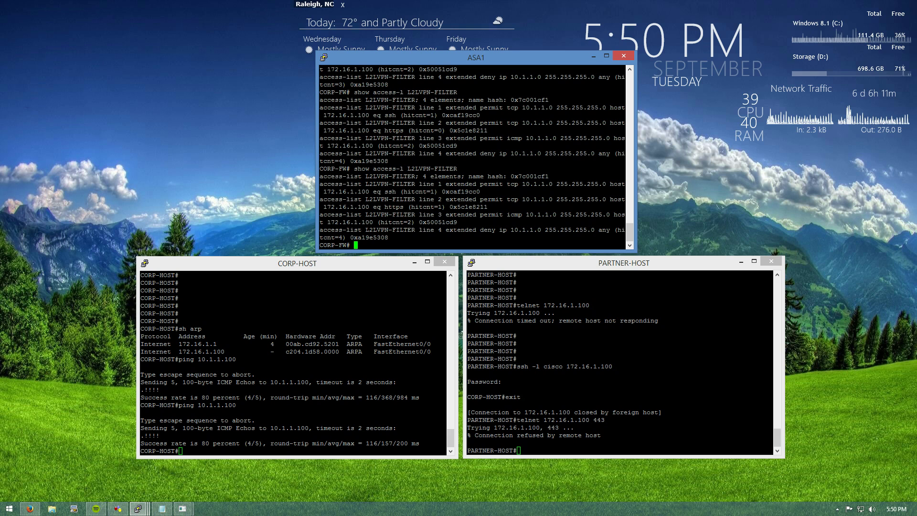
In ASA1 configuration mode, enter 'sysopt connection permit-vpn' using Tab completion
{"action": "type", "text": "conf t"}
{"action": "key", "text": "Return"}
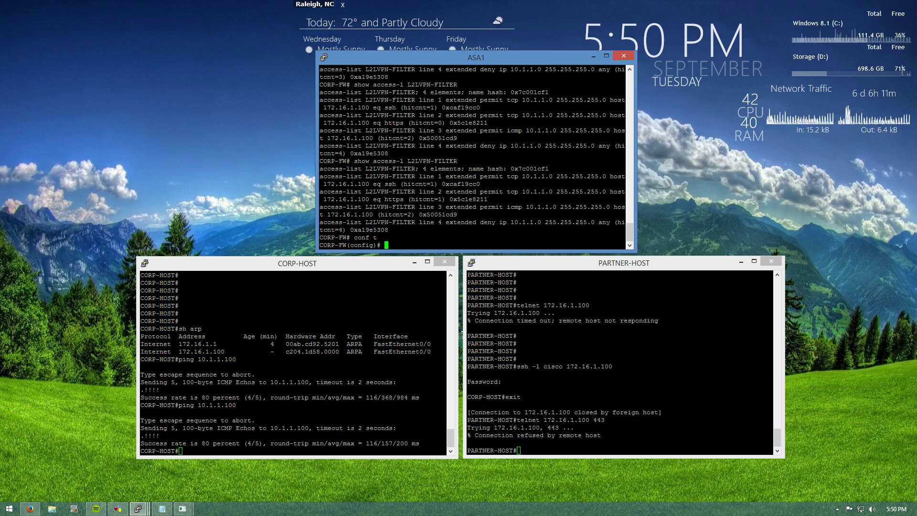
{"action": "type", "text": "syso"}
{"action": "key", "text": "Tab"}
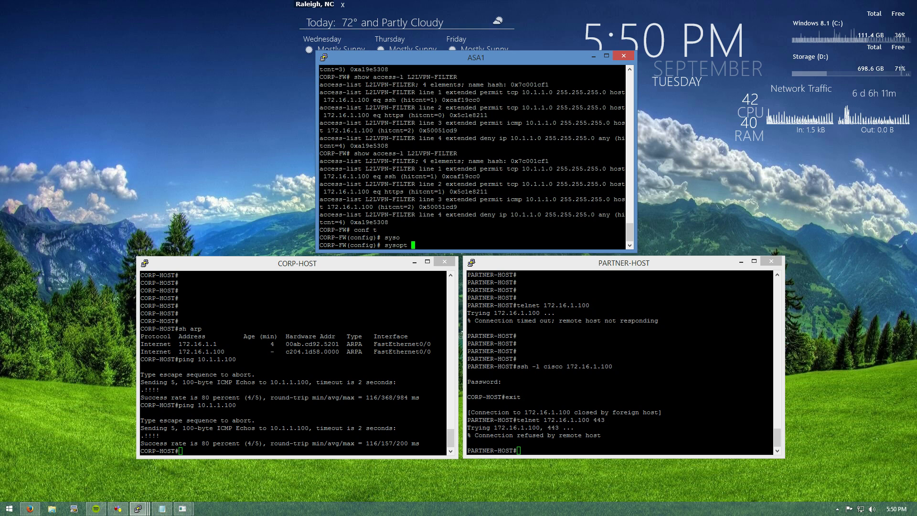
{"action": "type", "text": "conn"}
{"action": "key", "text": "Tab"}
{"action": "type", "text": "per"}
{"action": "key", "text": "Tab"}
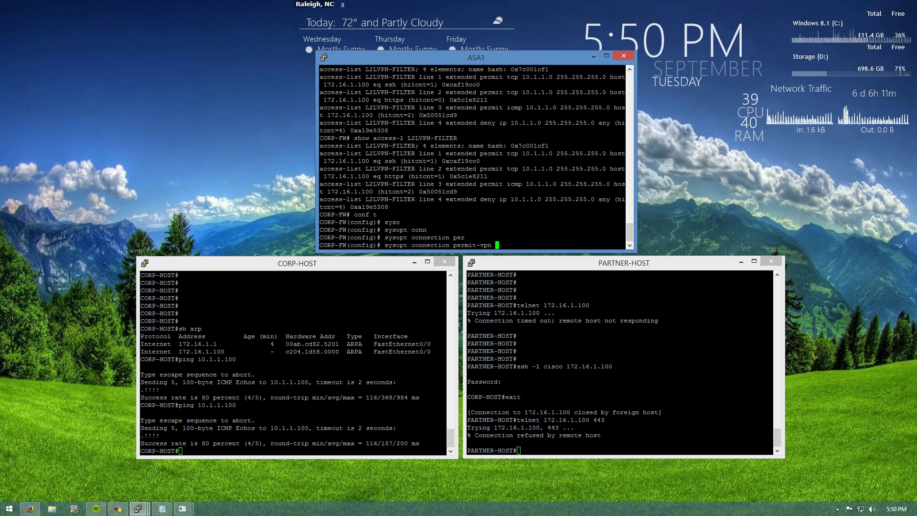
{"action": "key", "text": "Return"}
{"action": "key", "text": "Return"}
{"action": "key", "text": "Return"}
{"action": "key", "text": "Return"}
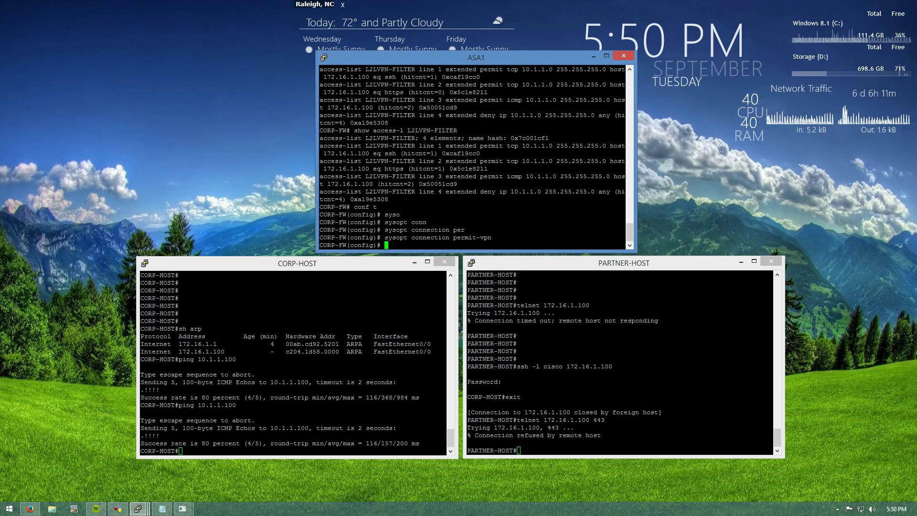
Filter the running configuration with 'show run | i' for the pasted sysopt connection permit-vpn line
{"action": "type", "text": "show ru"}
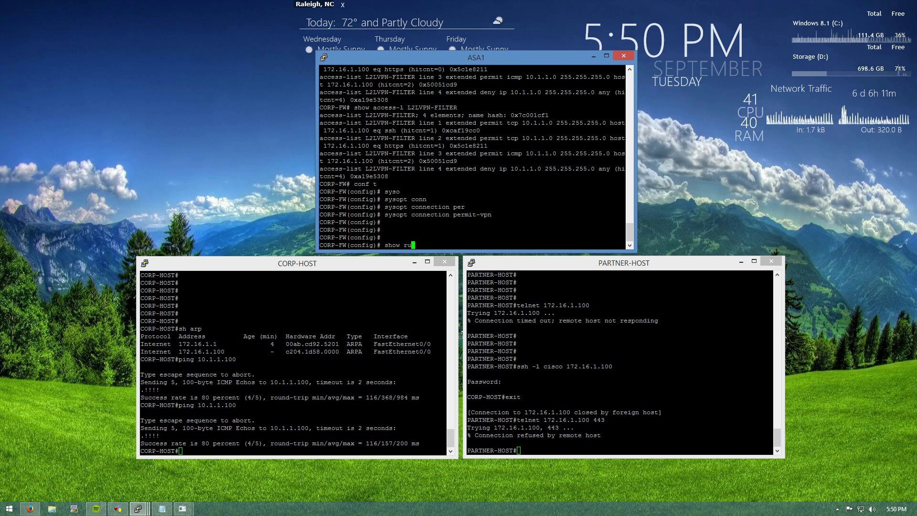
{"action": "type", "text": "n | i"}
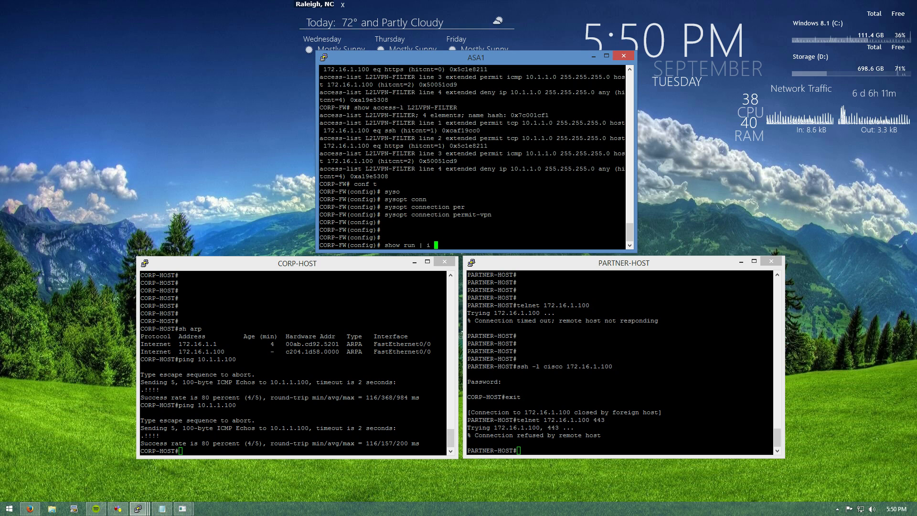
{"action": "left_click_drag", "start_coordinate": [385, 214], "coordinate": [625, 215]}
{"action": "right_click", "coordinate": [625, 214]}
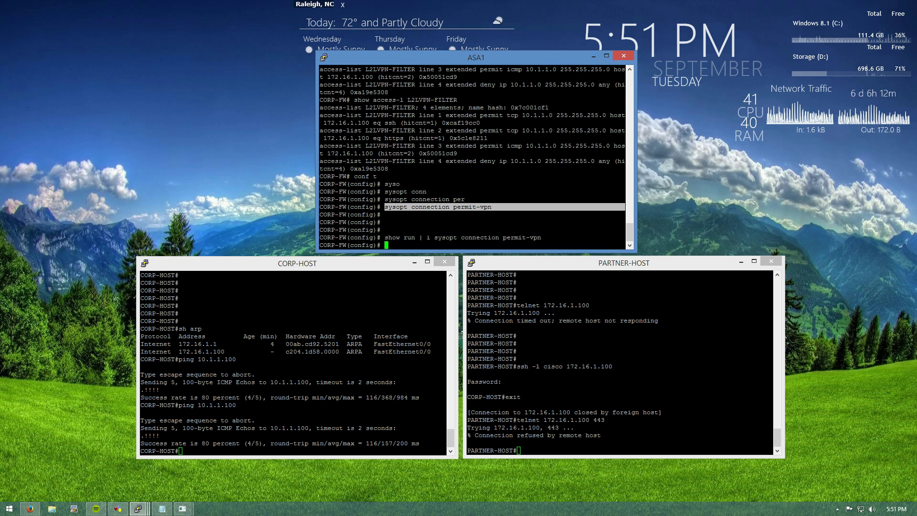
{"action": "key", "text": "Return"}
{"action": "key", "text": "Return"}
{"action": "key", "text": "Return"}
{"action": "key", "text": "Return"}
{"action": "key", "text": "Return"}
{"action": "key", "text": "Return"}
{"action": "key", "text": "Return"}
{"action": "key", "text": "Return"}
{"action": "key", "text": "Return"}
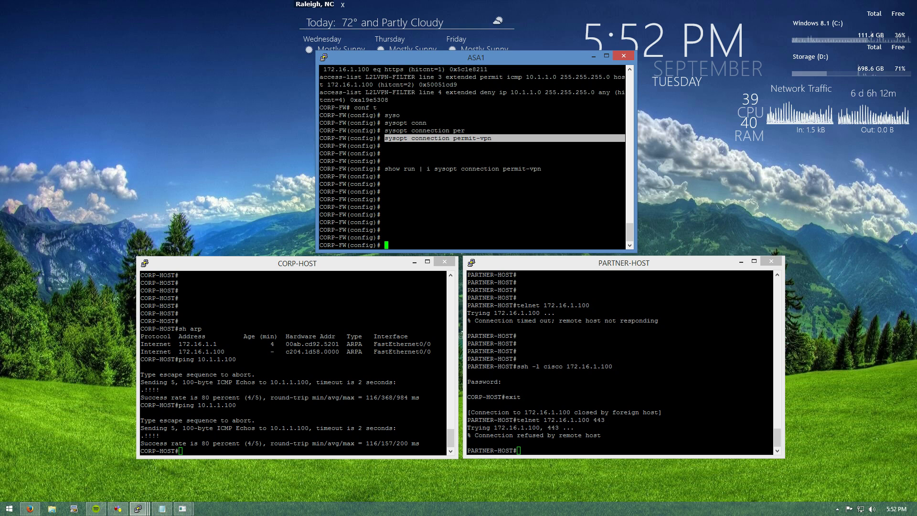
Show the running crypto configuration and the running IPsec access list
{"action": "type", "text": "show run cry"}
{"action": "key", "text": "Tab"}
{"action": "key", "text": "Return"}
{"action": "type", "text": "sh ru"}
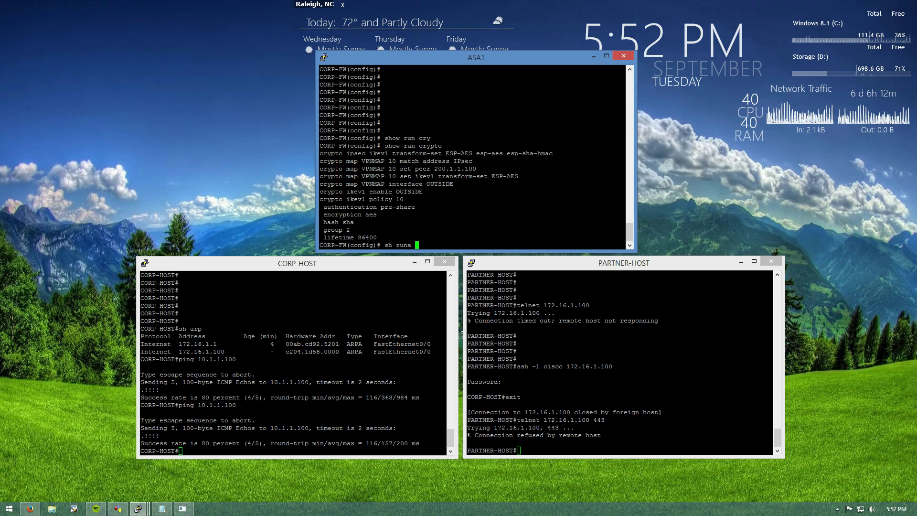
{"action": "type", "text": "n access-l"}
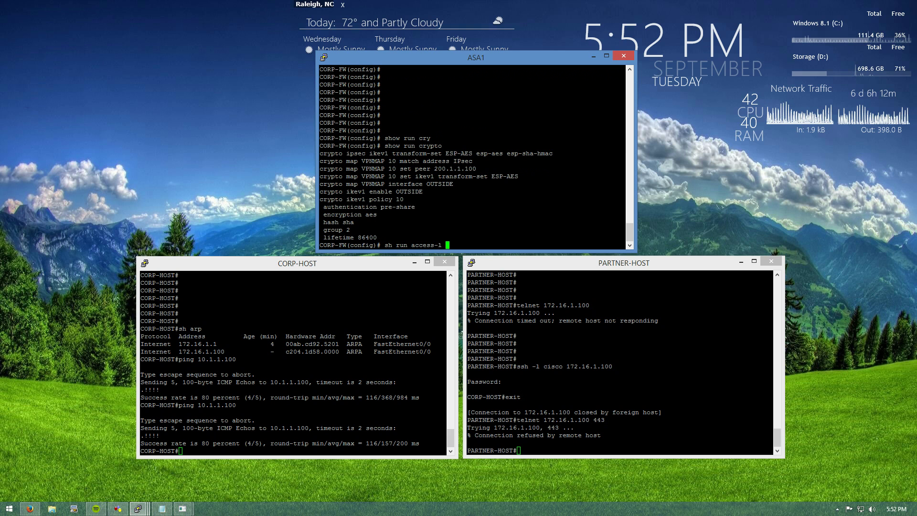
{"action": "double_click", "coordinate": [462, 161]}
{"action": "right_click", "coordinate": [462, 161]}
{"action": "key", "text": "Return"}
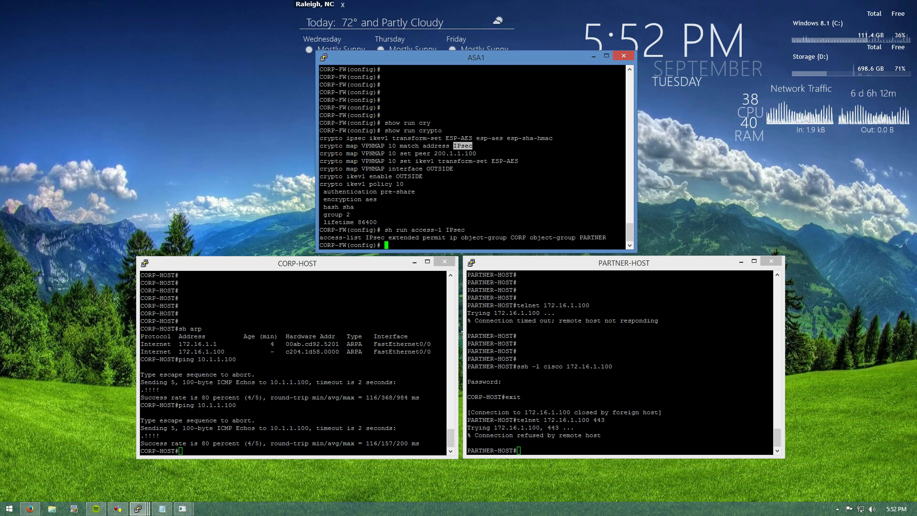
Run 'sh access-l IPsec' to view the IPsec entry's 36 hits
{"action": "key", "text": "Up"}
{"action": "key", "text": "Up"}
{"action": "key", "text": "Down"}
{"action": "key", "text": "ctrl+a"}
{"action": "type", "text": "C"}
{"action": "key", "text": "Right"}
{"action": "key", "text": "Right"}
{"action": "key", "text": "Left"}
{"action": "key", "text": "Left"}
{"action": "key", "text": "BackSpace"}
{"action": "key", "text": "Right"}
{"action": "key", "text": "Right"}
{"action": "key", "text": "Right"}
{"action": "key", "text": "Right"}
{"action": "key", "text": "Right"}
{"action": "key", "text": "Right"}
{"action": "key", "text": "BackSpace"}
{"action": "key", "text": "BackSpace"}
{"action": "key", "text": "BackSpace"}
{"action": "key", "text": "Return"}
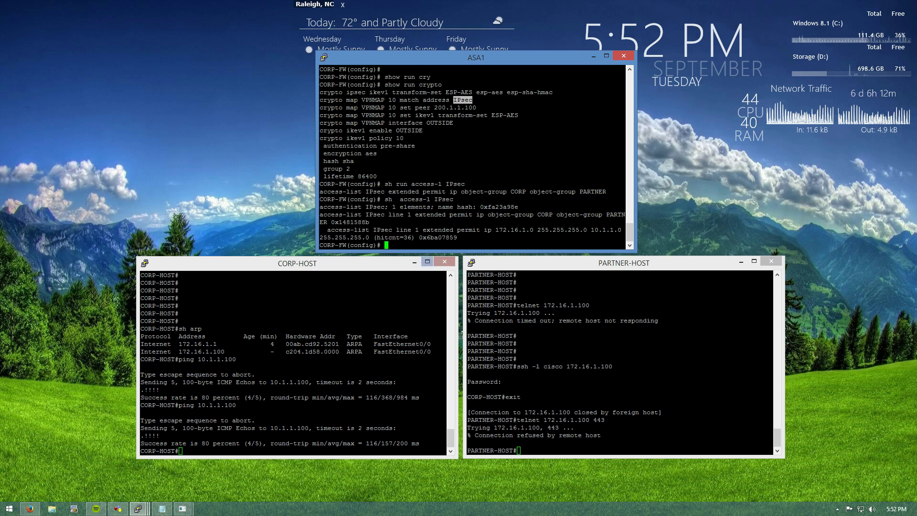
{"action": "double_click", "coordinate": [403, 229]}
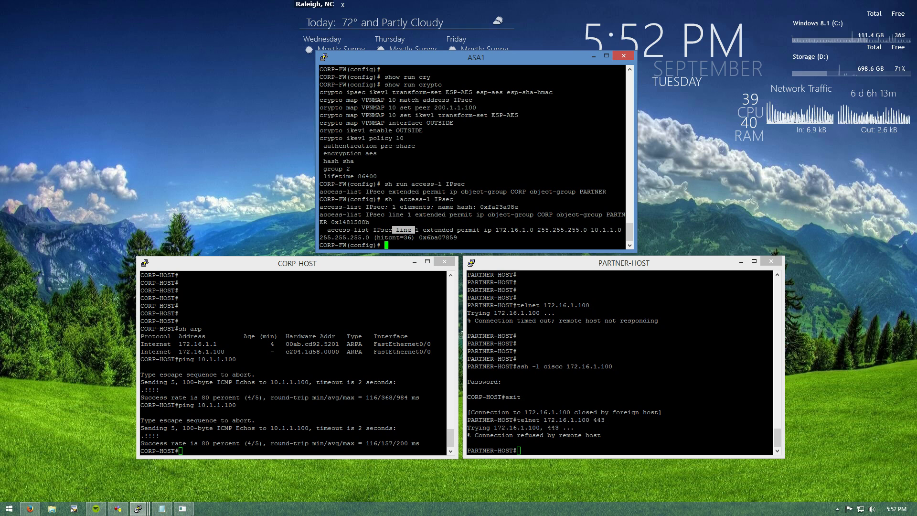
{"action": "key", "text": "Return"}
{"action": "key", "text": "Return"}
{"action": "key", "text": "Return"}
{"action": "key", "text": "Return"}
{"action": "key", "text": "Return"}
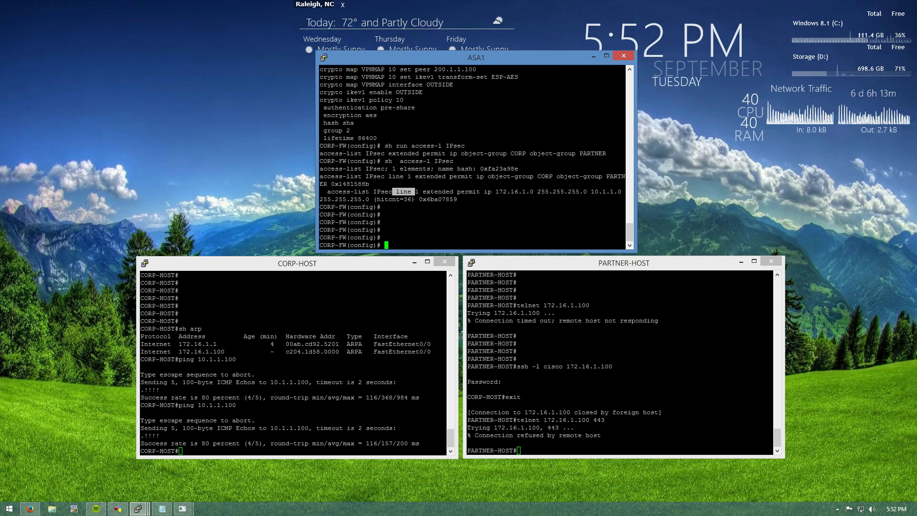